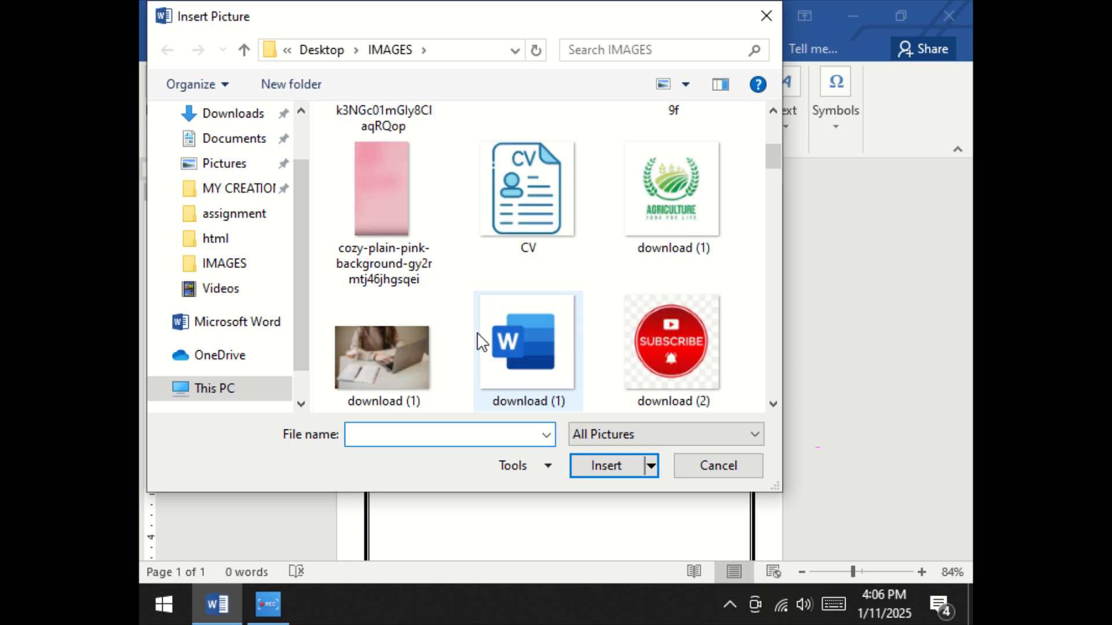
Insert the Dow University of Health Sciences logo picture and shrink it to a small emblem at the page's upper-left corner
left_click(527, 226)
left_click(585, 463)
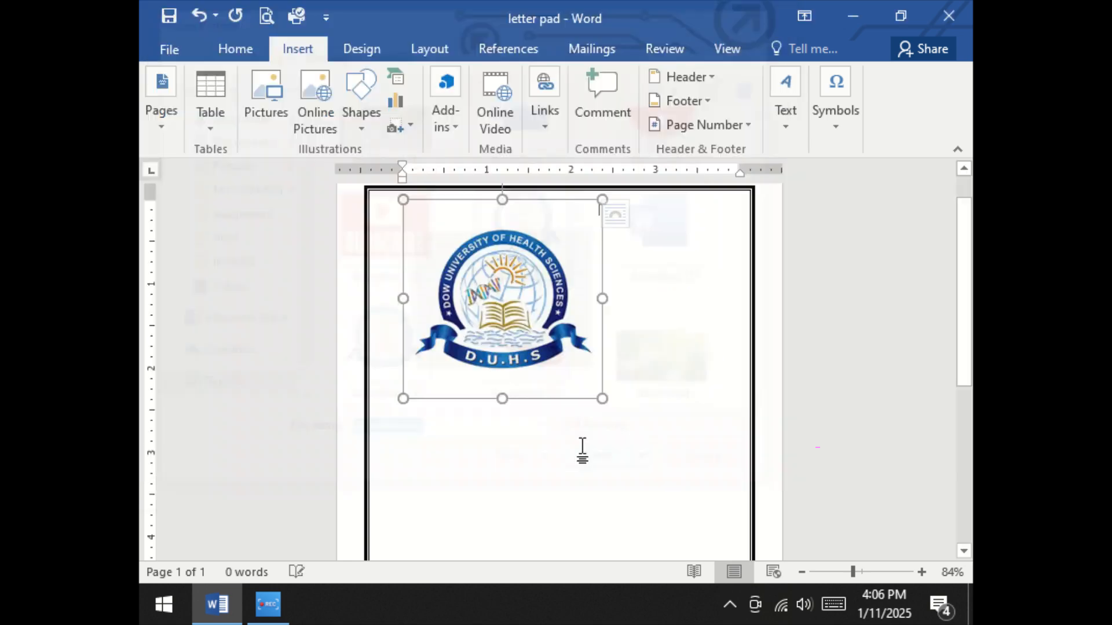
left_click_drag(599, 398, 402, 229)
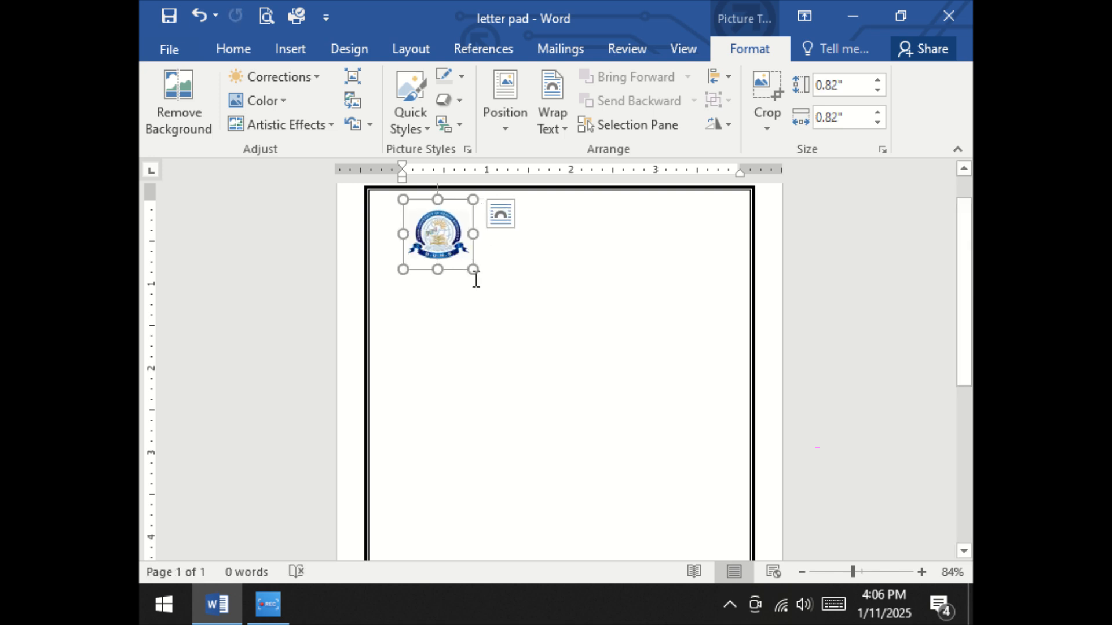
left_click_drag(469, 266, 447, 244)
left_click(489, 243)
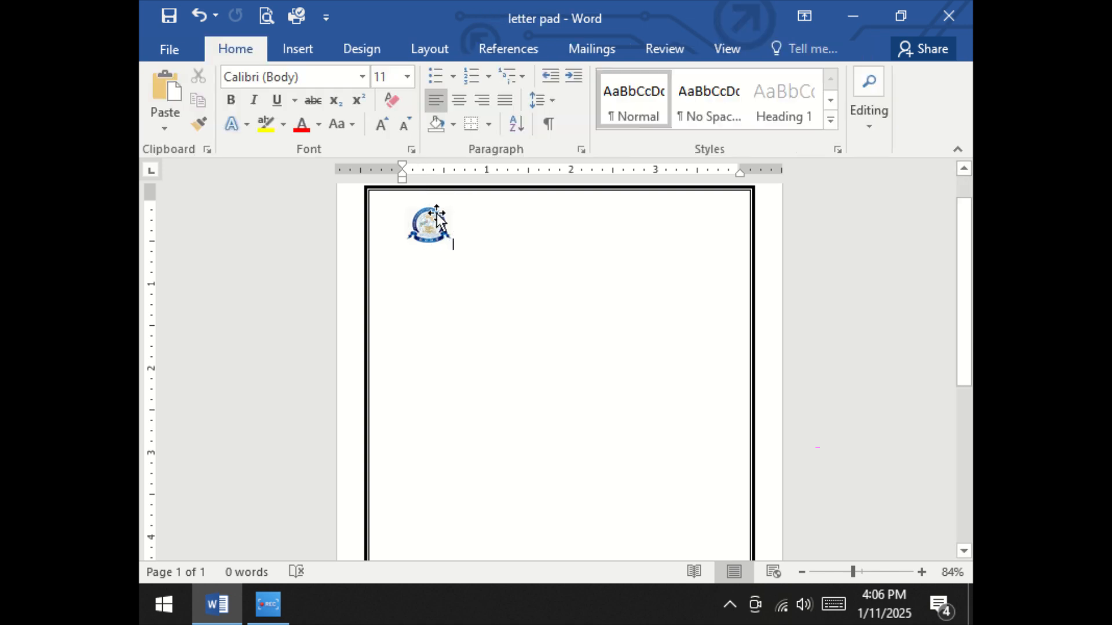
Draw a text box beside the logo containing "DOW UNIVERSITY AND HOSPITAL" and "OF HEALTH SCIENCE" on two lines
left_click(296, 48)
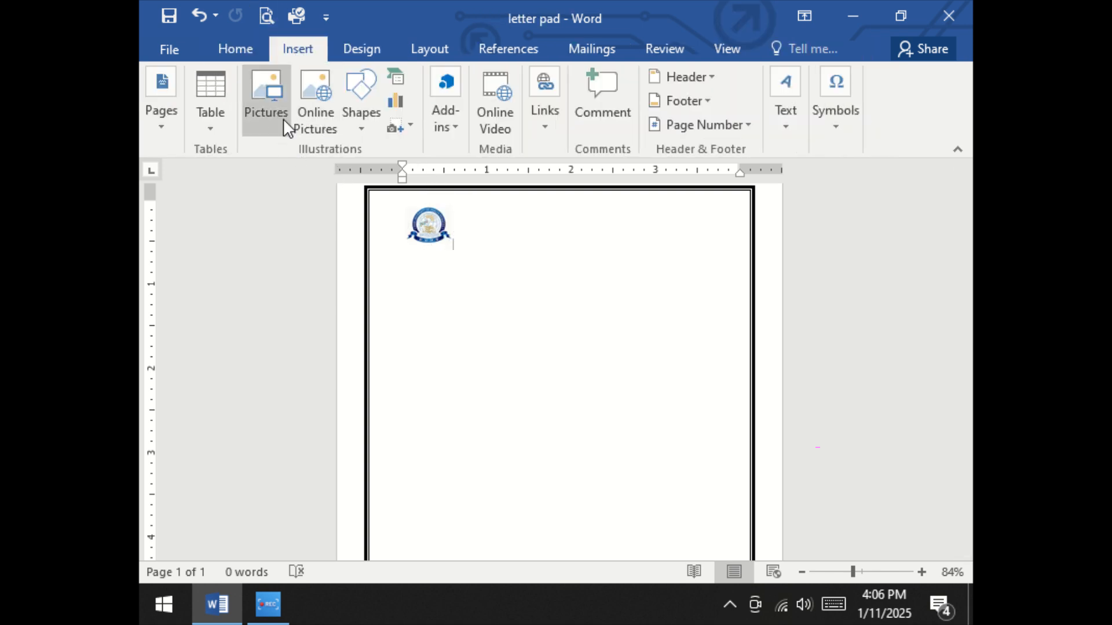
left_click(361, 102)
left_click(350, 172)
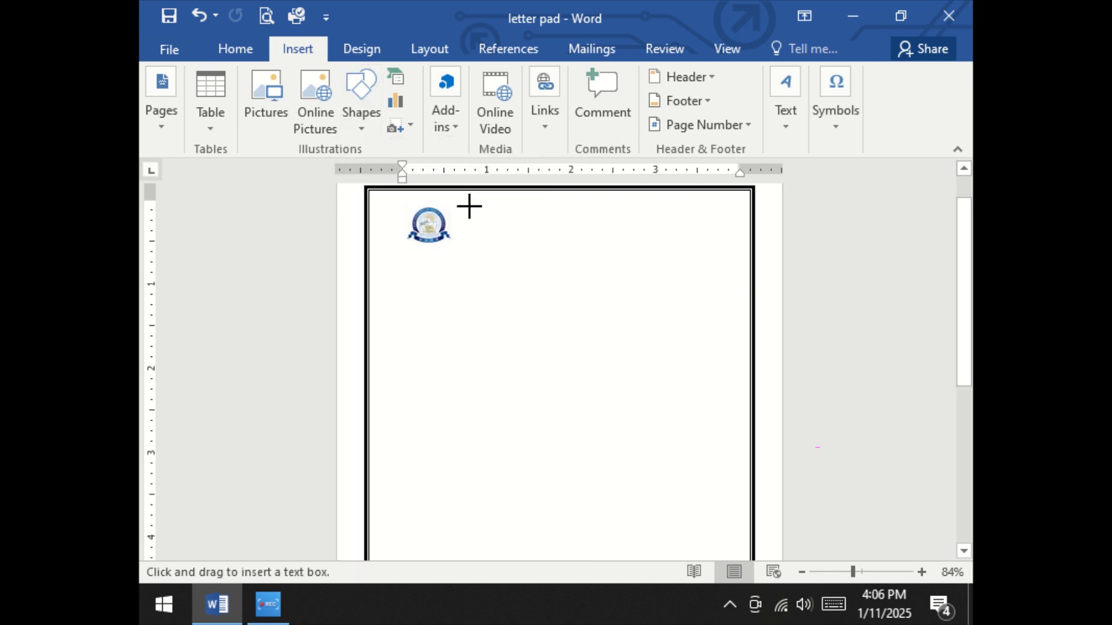
left_click_drag(469, 207, 748, 260)
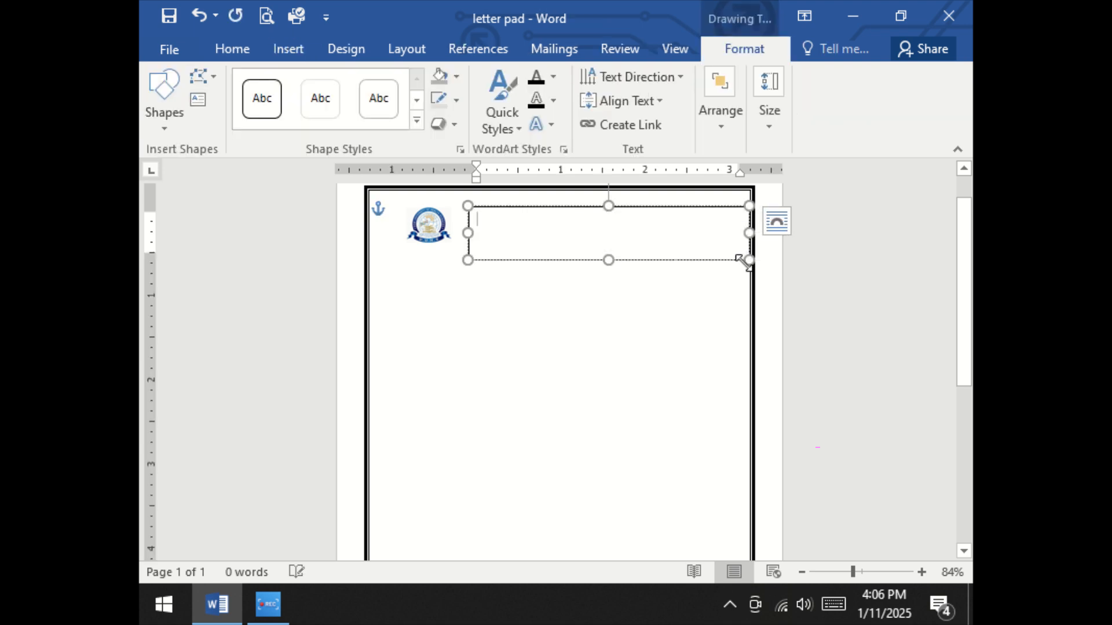
type("DOW UNIVE")
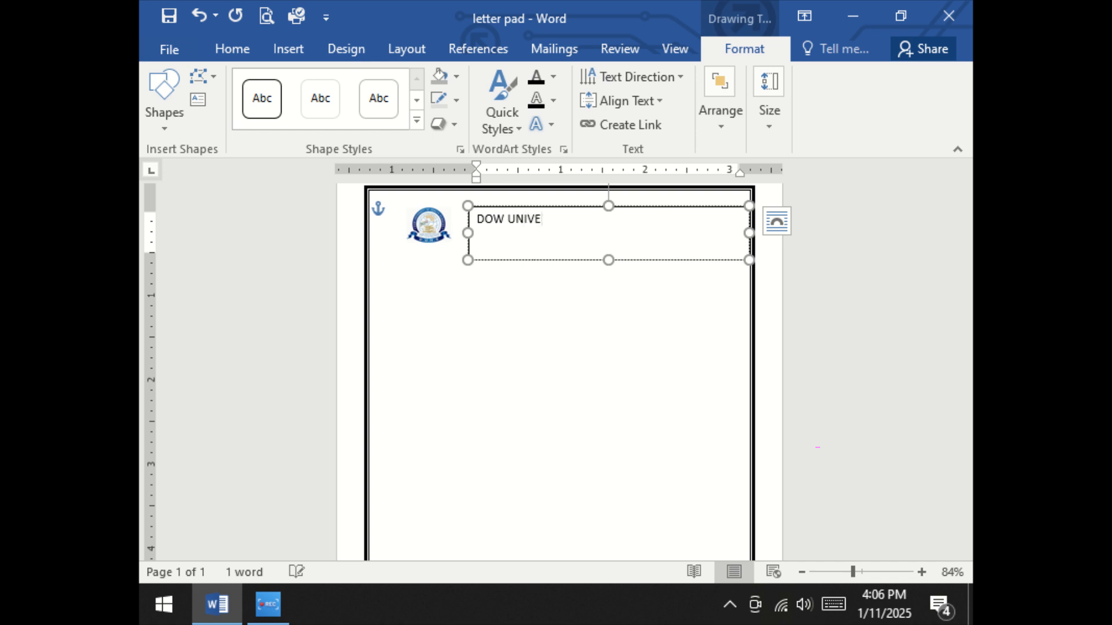
type("RSITY AND HOSPITAL")
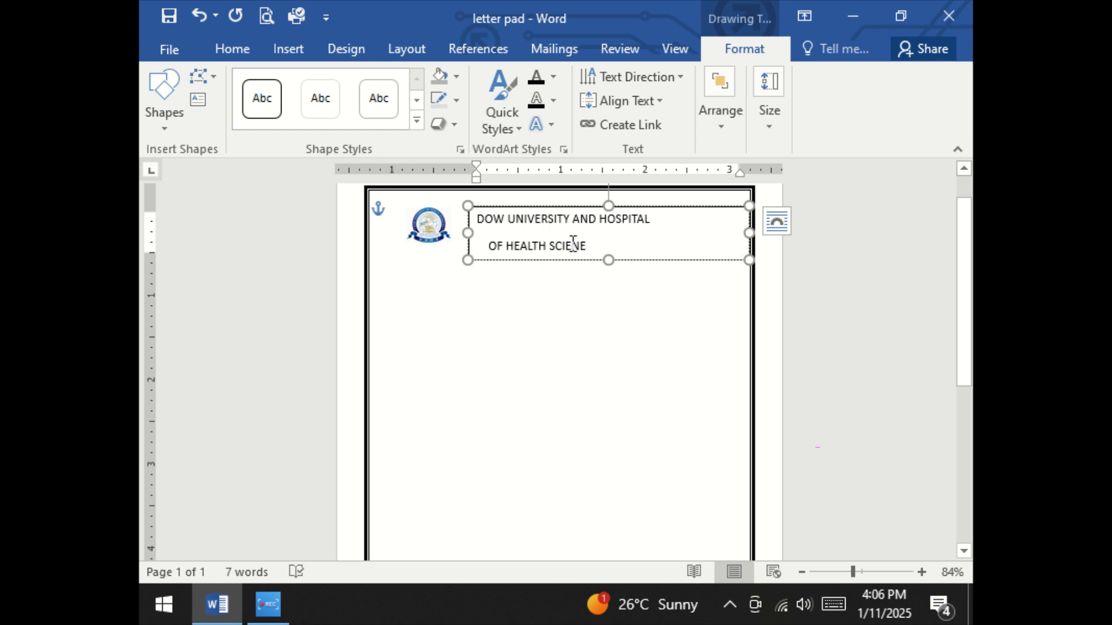
type("C")
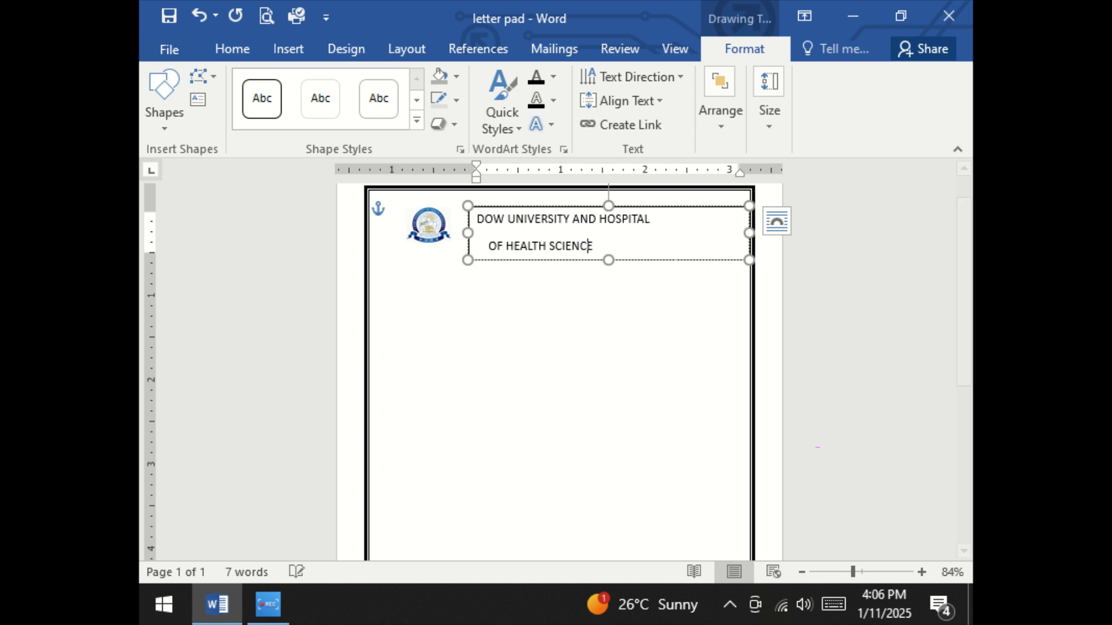
Make the heading text bold, italic and 16 pt, and make its text box taller to fit both lines
key("ctrl+a")
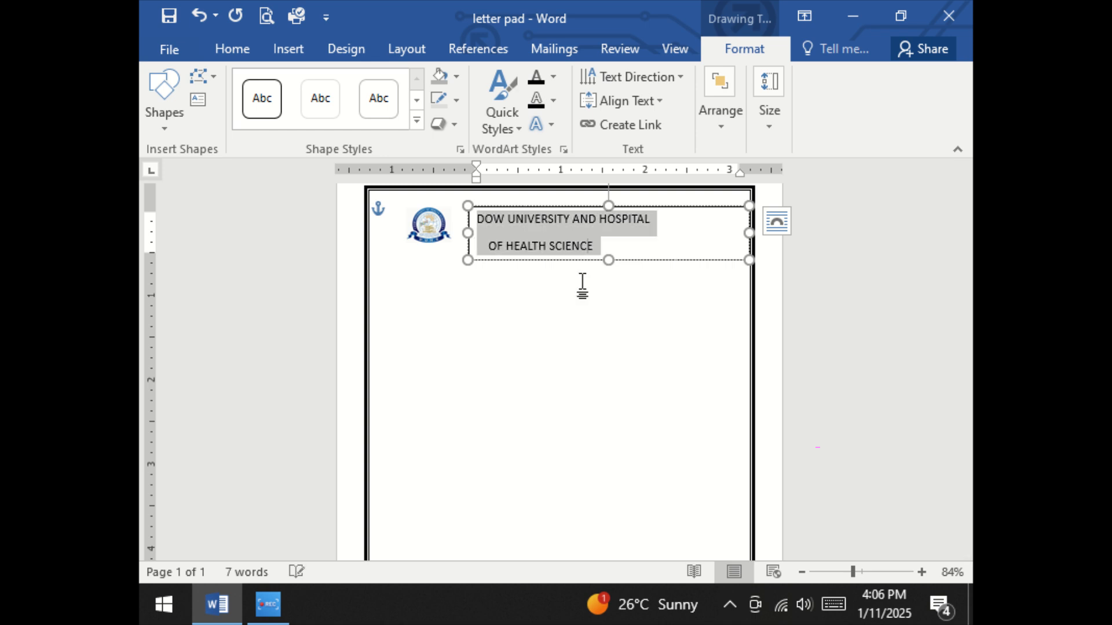
left_click(211, 49)
left_click(231, 99)
left_click(253, 99)
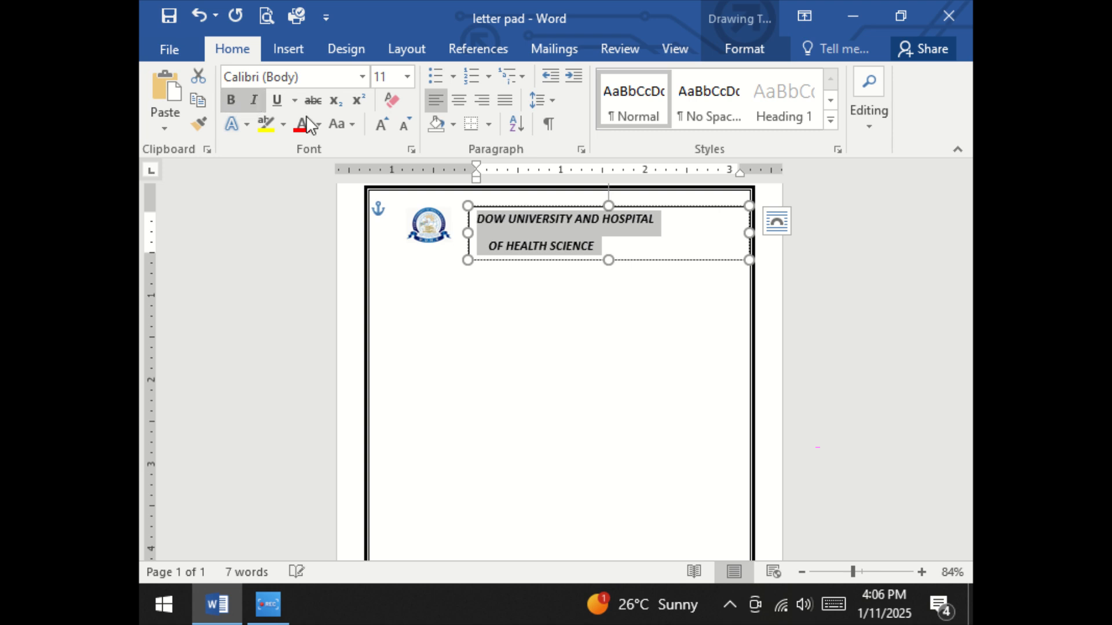
left_click(384, 124)
left_click(383, 123)
left_click(383, 124)
left_click_drag(608, 261, 608, 283)
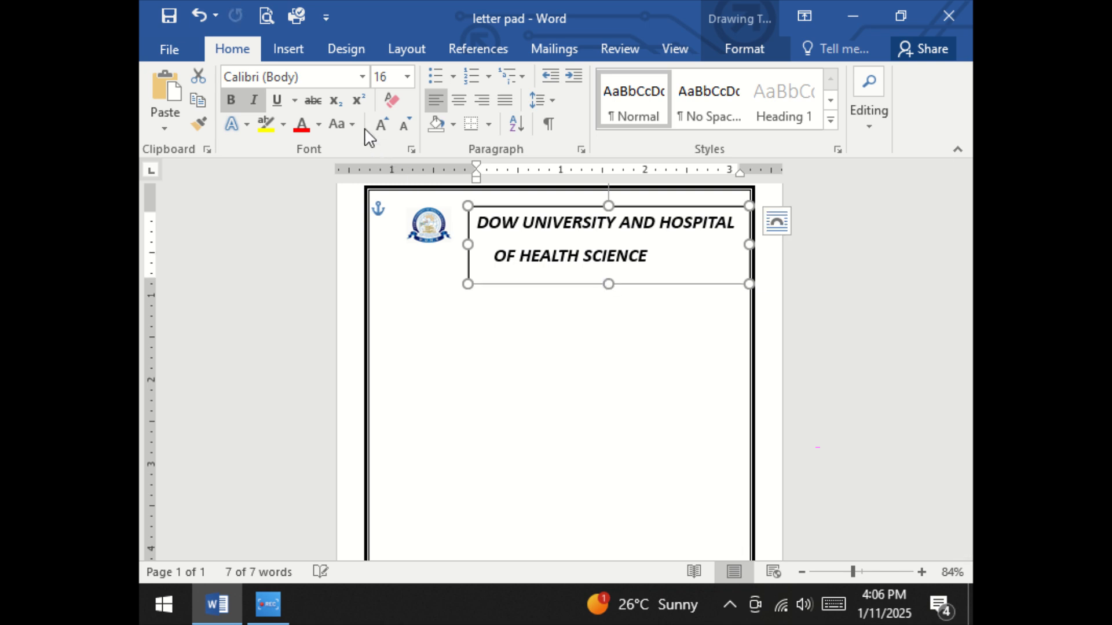
left_click(380, 124)
left_click(405, 123)
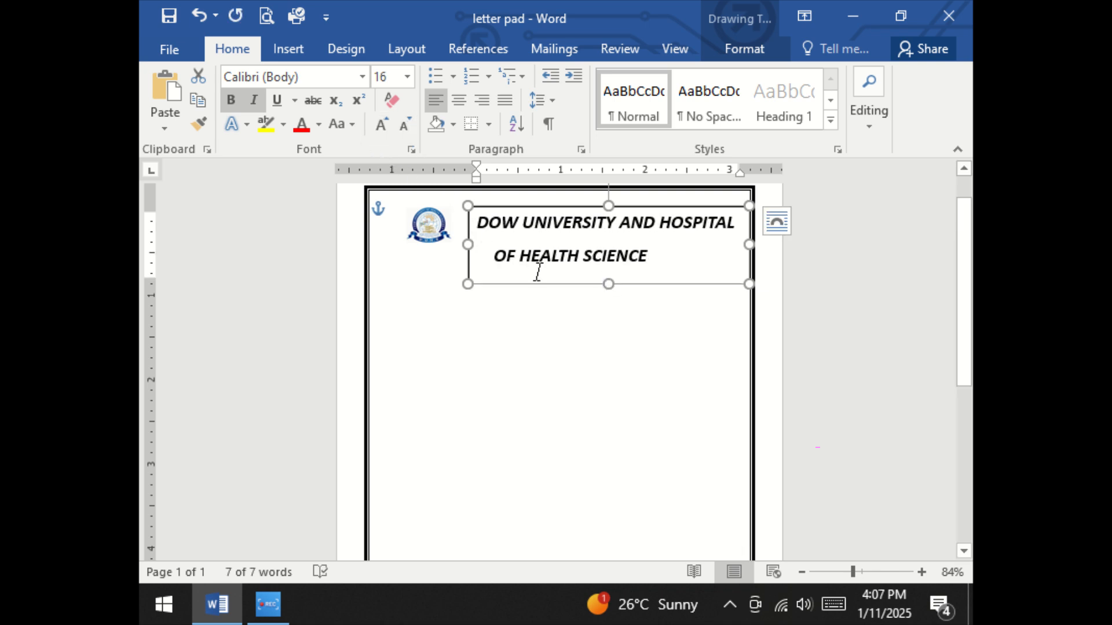
Remove the space after paragraph from the heading lines
left_click(553, 99)
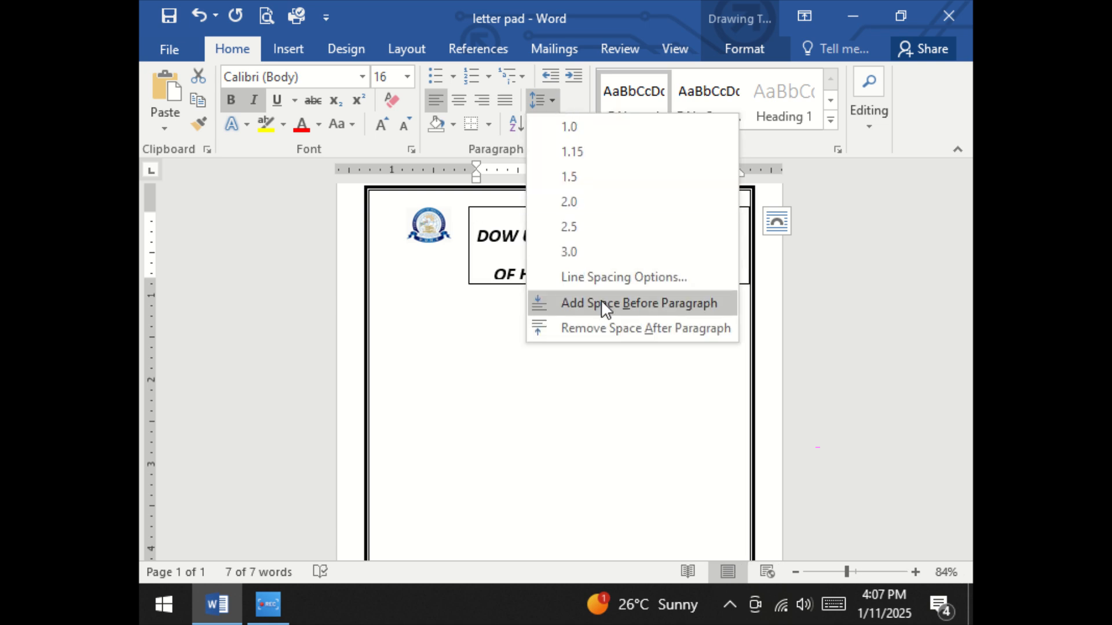
left_click(609, 328)
left_click(599, 329)
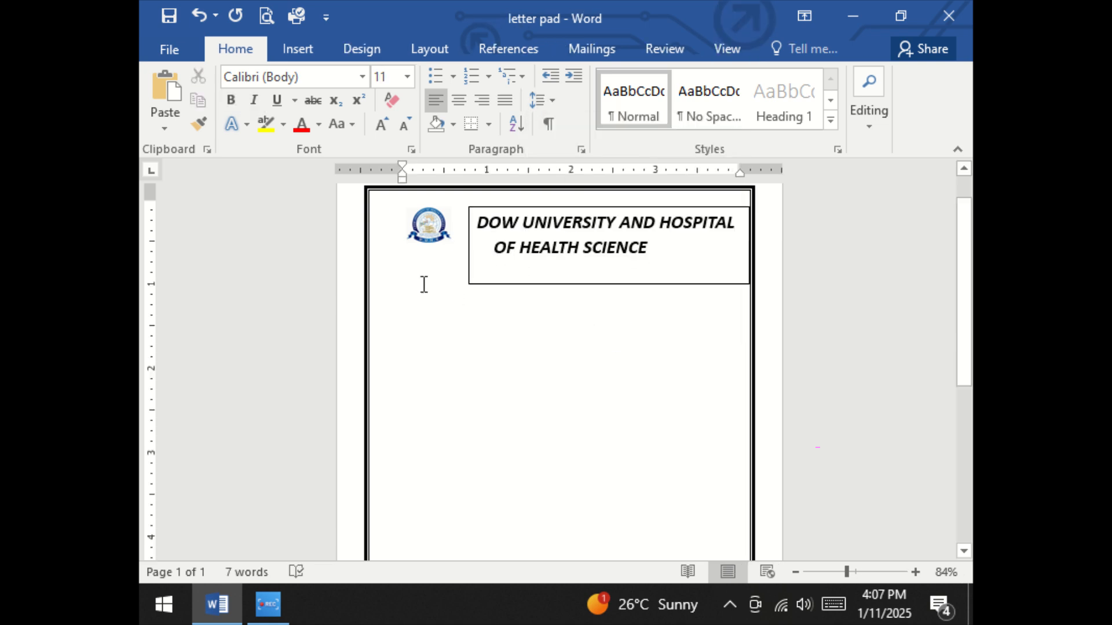
Remove the outline from the heading text box
left_click(473, 252)
left_click(741, 51)
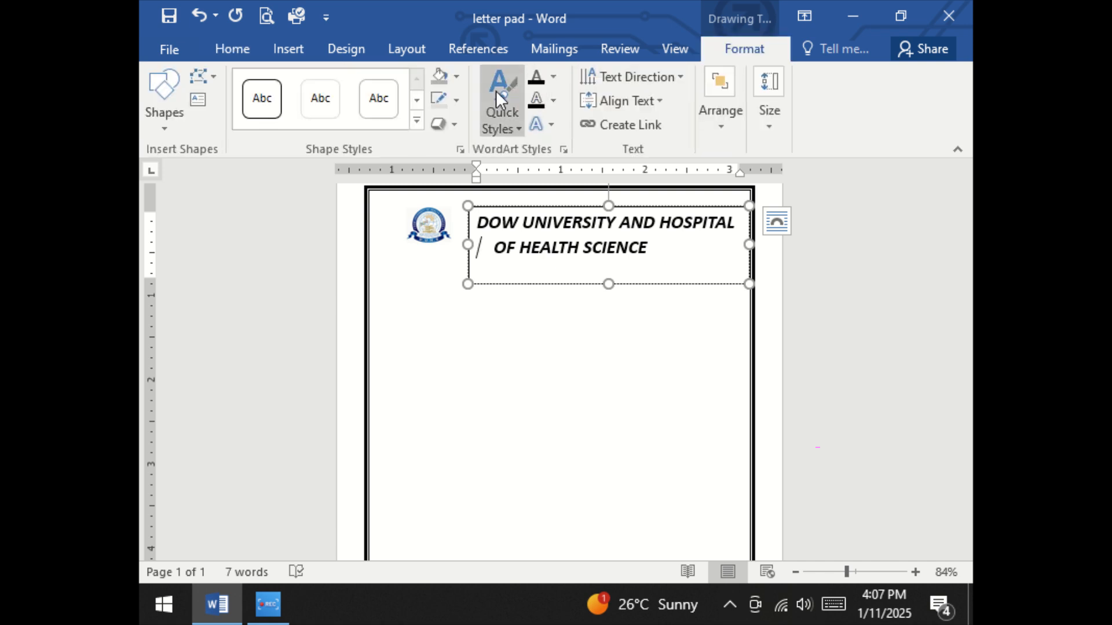
left_click(457, 76)
left_click(456, 76)
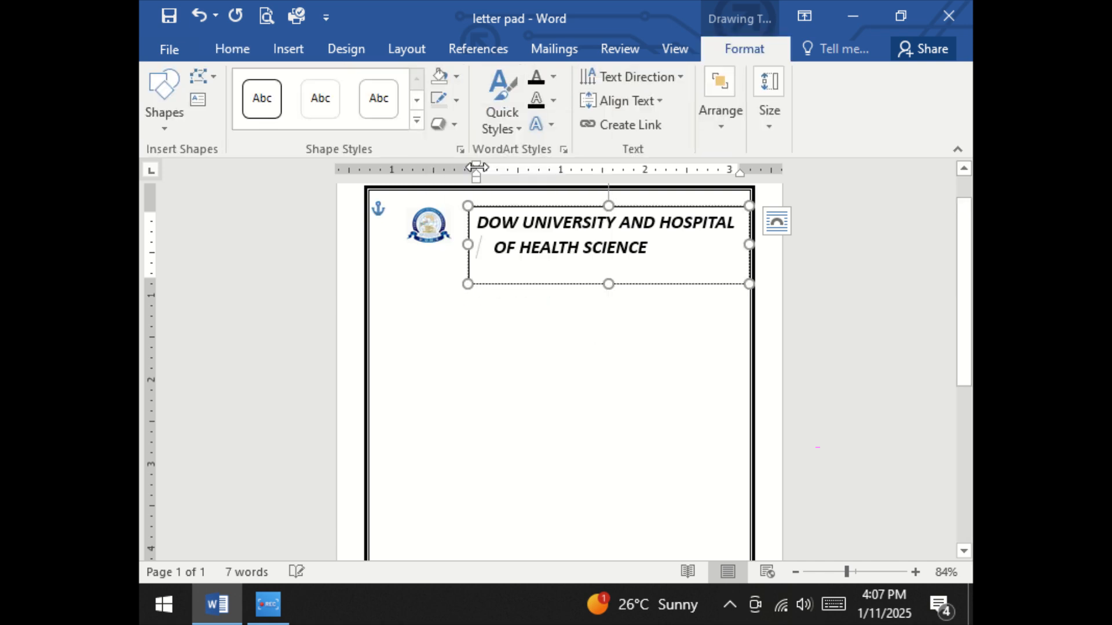
left_click(457, 100)
left_click(477, 286)
Draw a wide text box below the heading, spanning nearly the width inside the page border, and move it up slightly
scroll(544, 365, "down", 2)
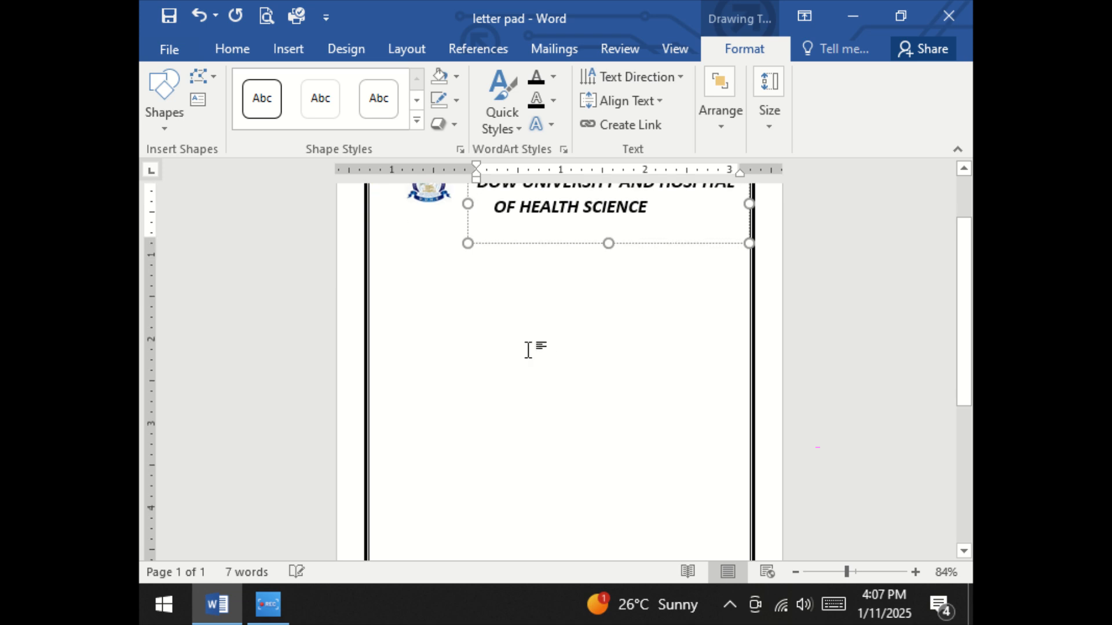
left_click(609, 267)
left_click(296, 50)
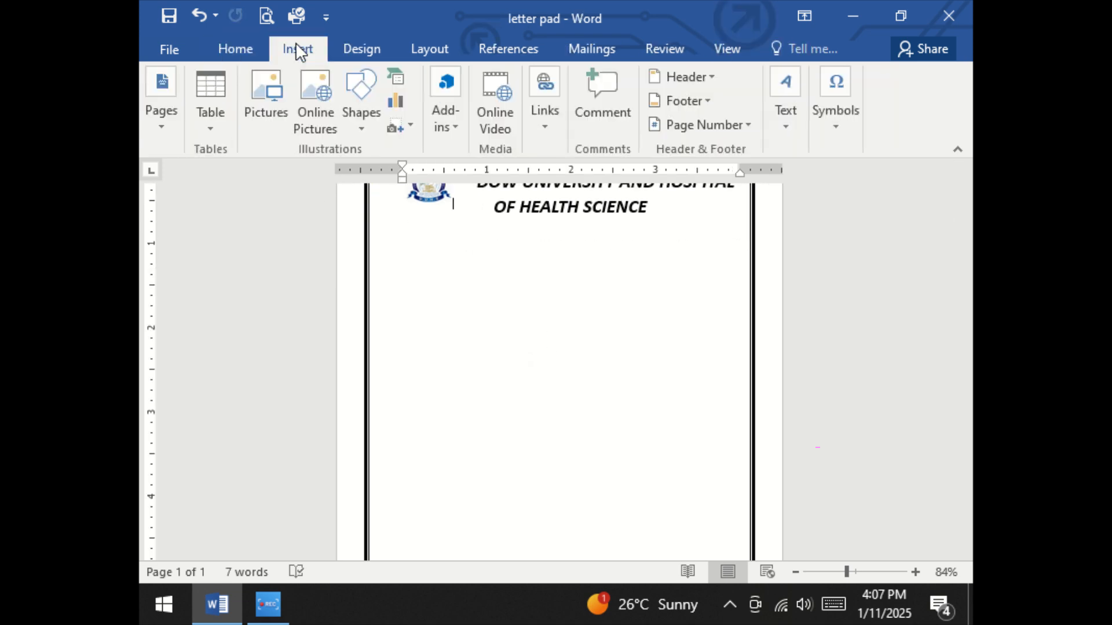
left_click(359, 116)
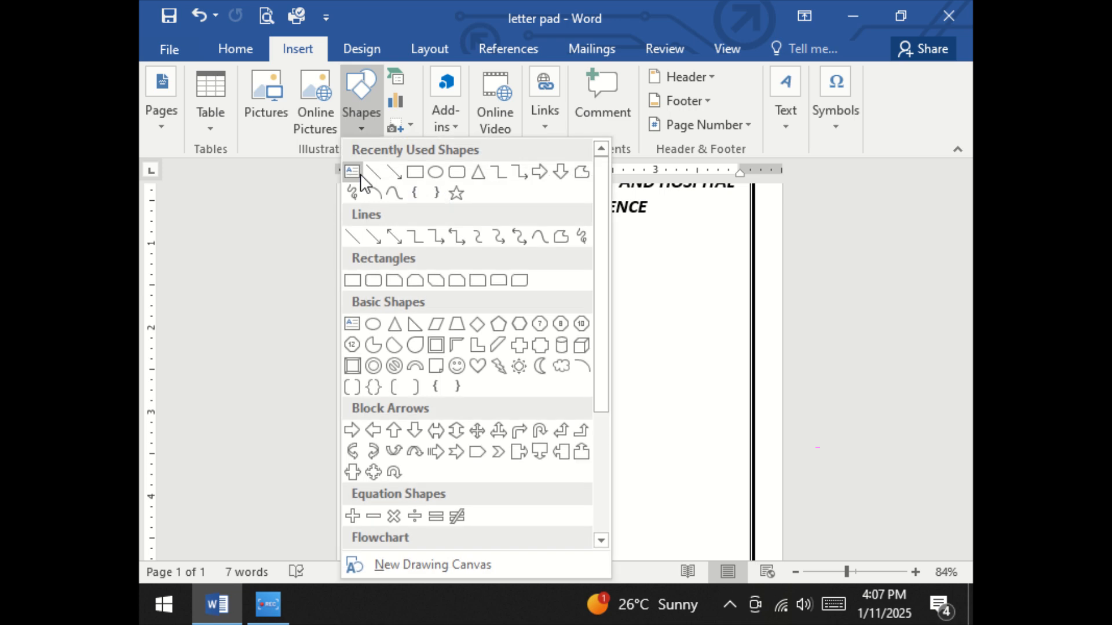
left_click(358, 173)
mouse_move(387, 243)
left_mouse_down()
mouse_move(714, 300)
mouse_move(733, 315)
left_mouse_up()
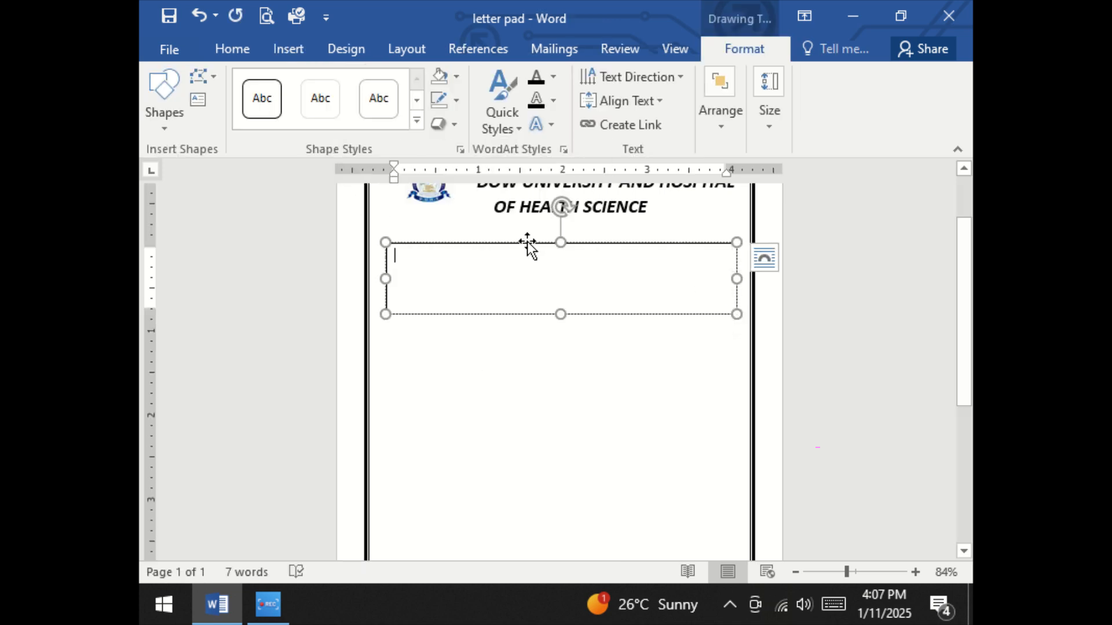
left_click_drag(527, 243, 524, 233)
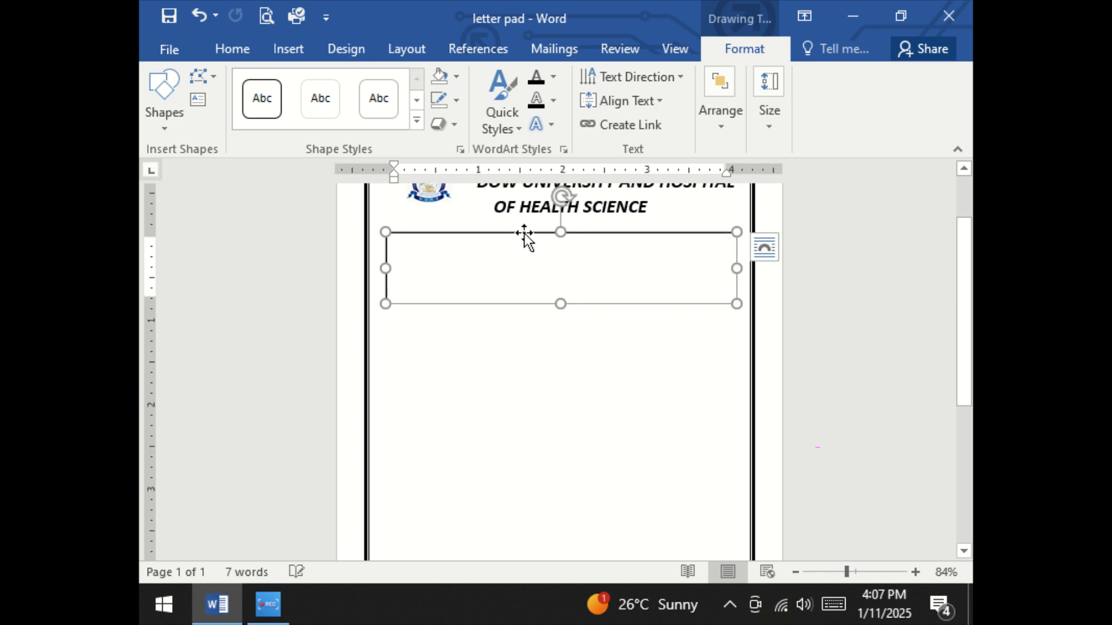
Enter "DATE:" and "SERIAL NO :" on the new box's first line, spaced apart and each followed by a dashed blank
left_click(408, 257)
type("DATE")
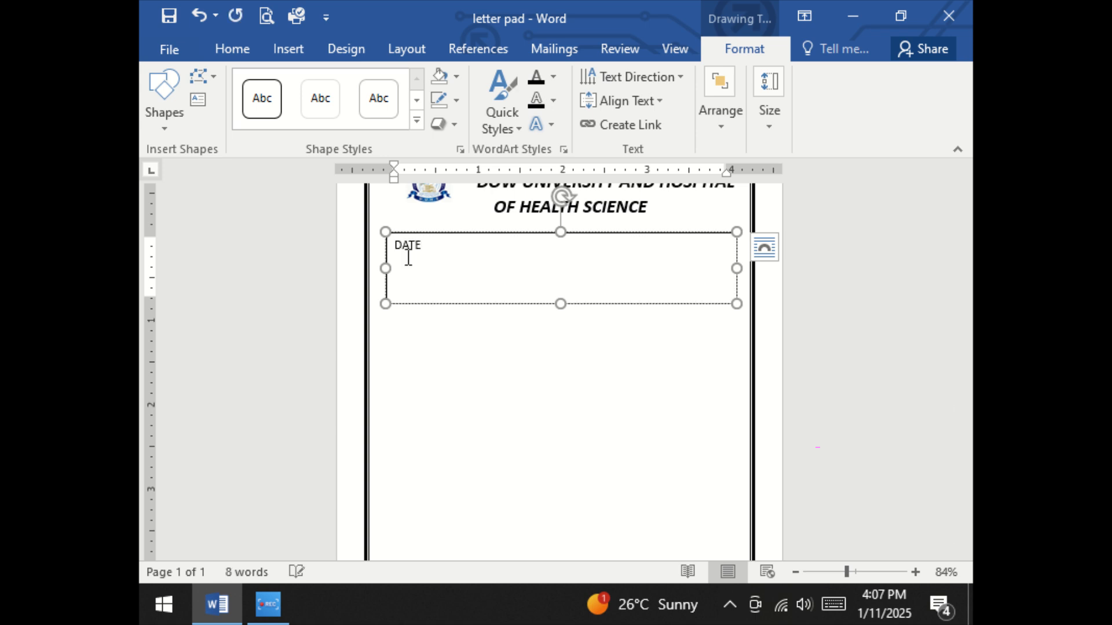
type(": ------------------")
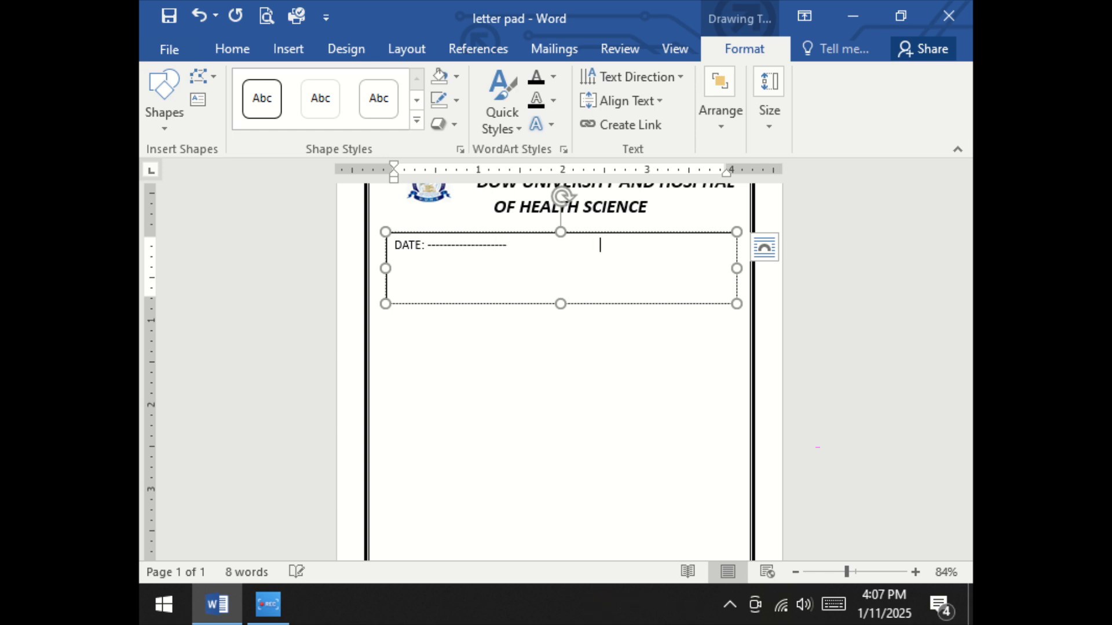
type(" SERIAL NO ")
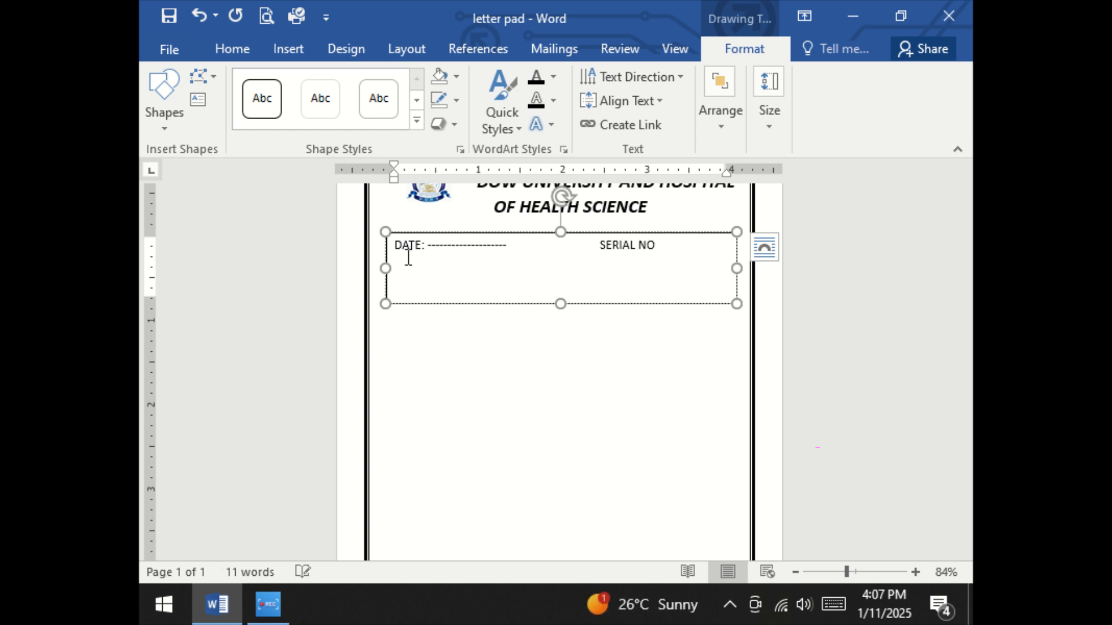
type(": -----")
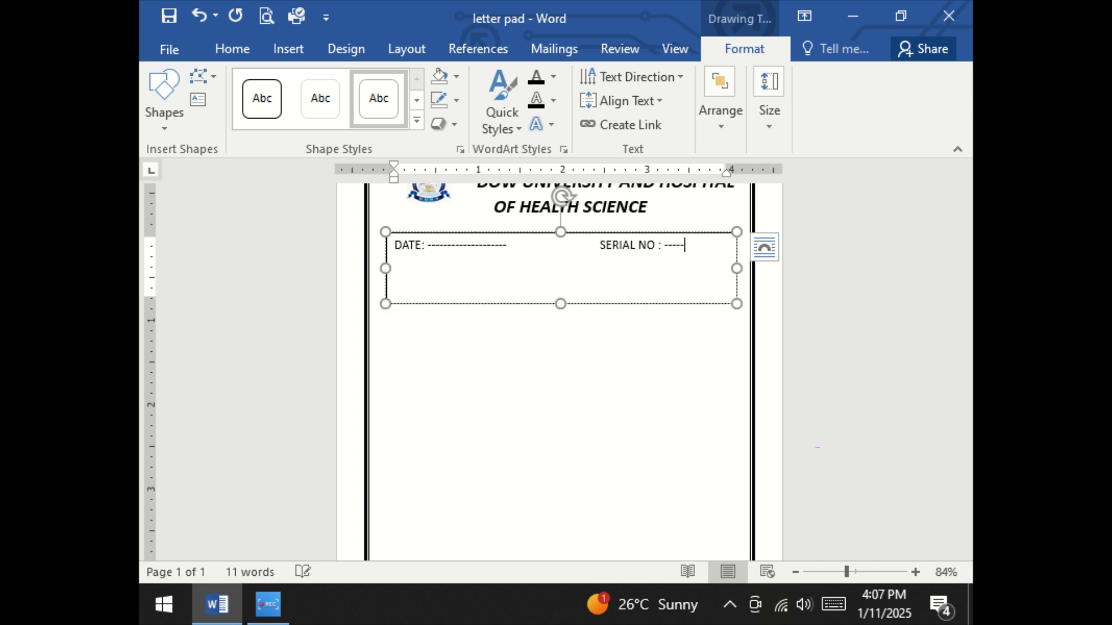
type("-------")
type("PAT")
type("IENT")
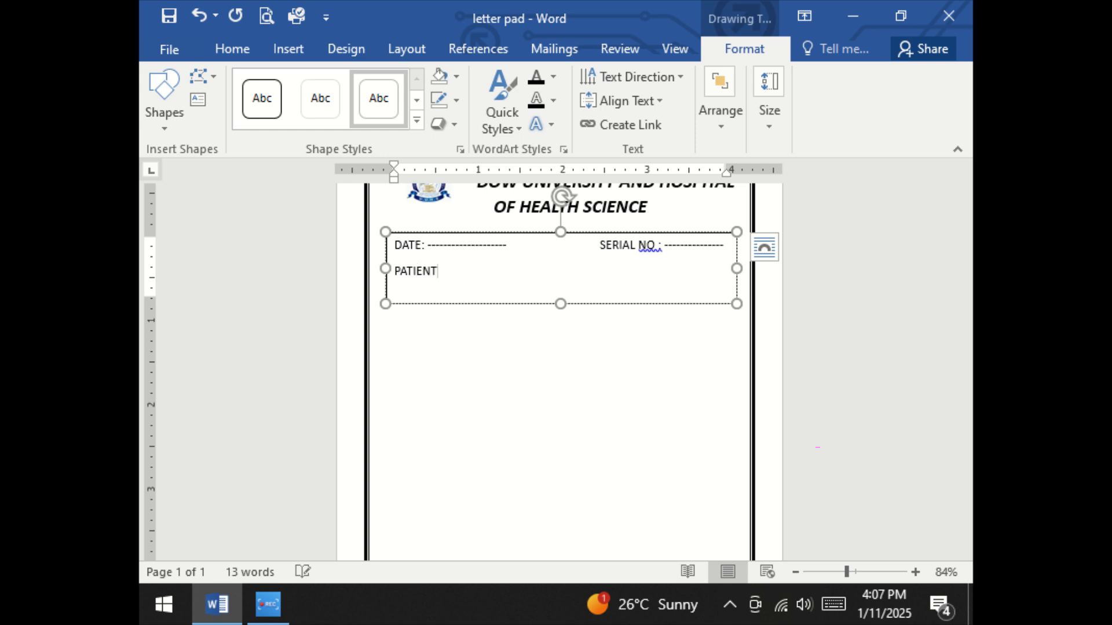
type(" NAME: -------------- ")
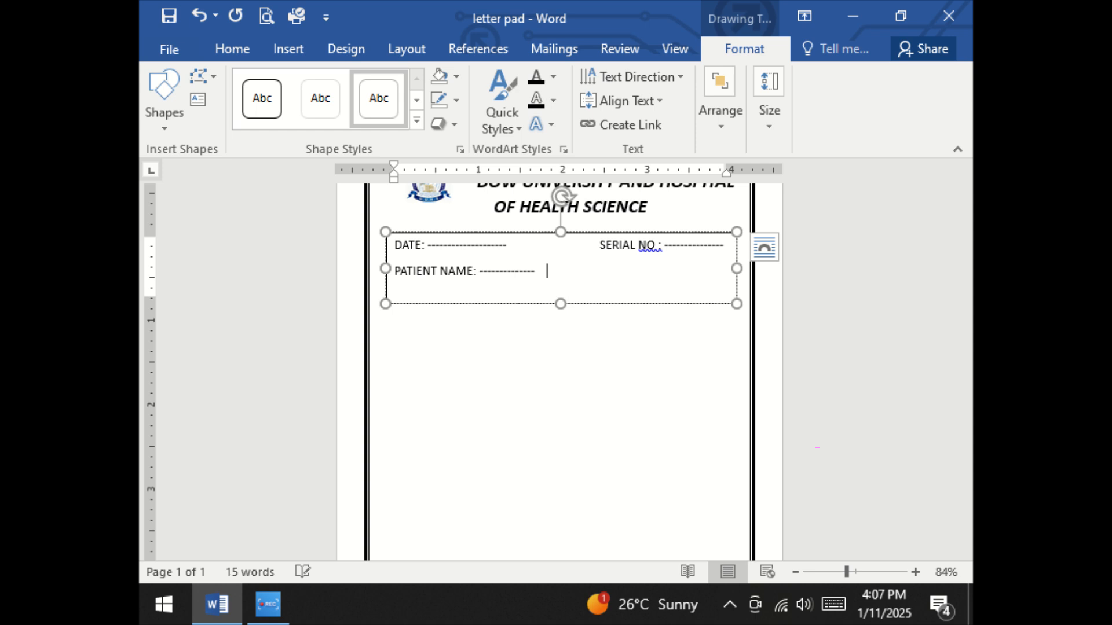
type("AGE: ------------GENDER")
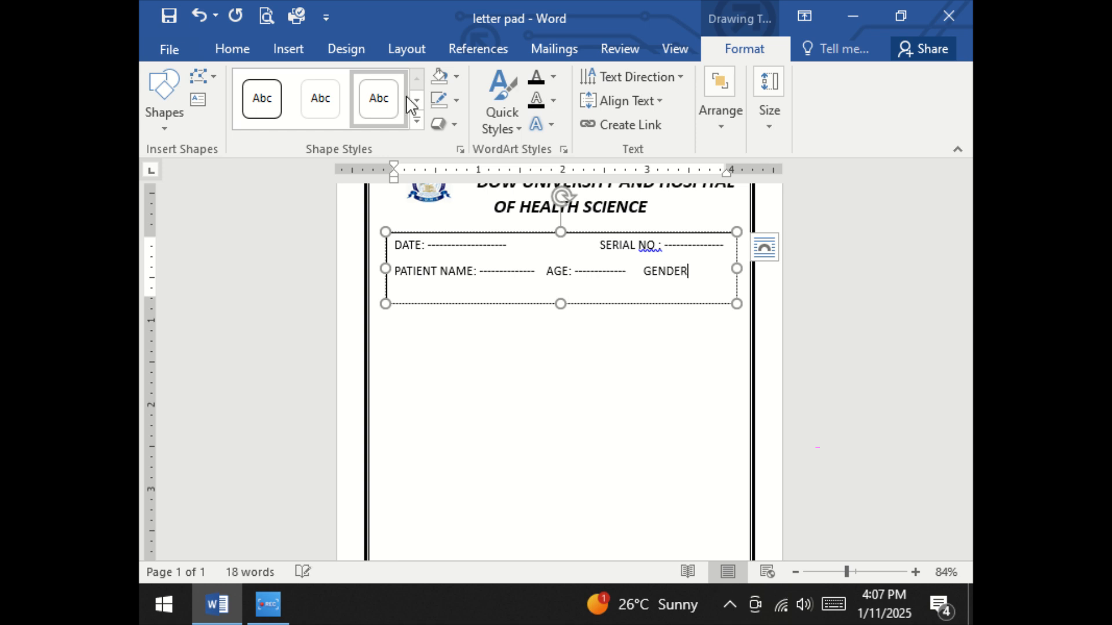
type(": ---------")
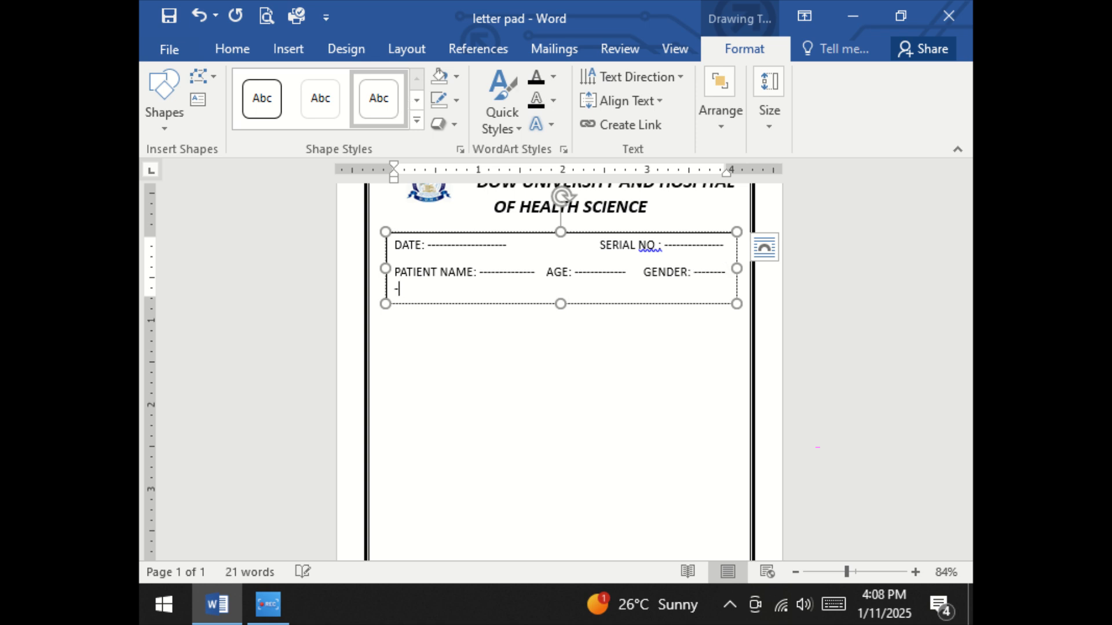
Add "AGE:" and "GENDER:" with dashed blanks after the patient name, keeping them all on the same line
key("BackSpace")
key("BackSpace")
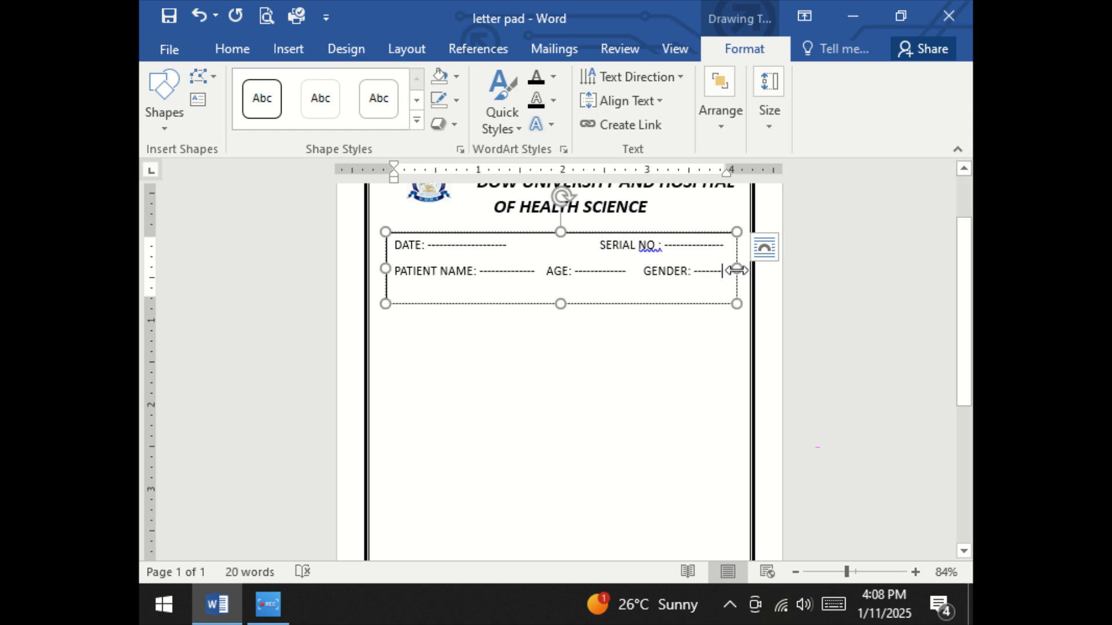
Widen the patient details text box to the page border and lengthen the dashed blank after "GENDER:"
left_click_drag(737, 269, 749, 269)
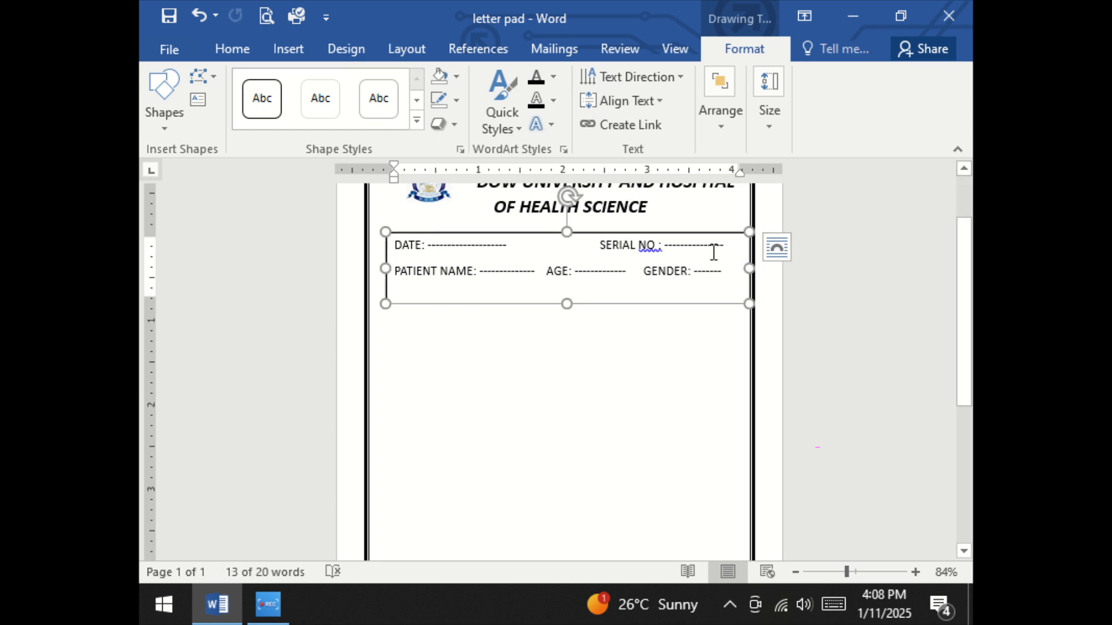
left_click(727, 275)
key("ctrl+z")
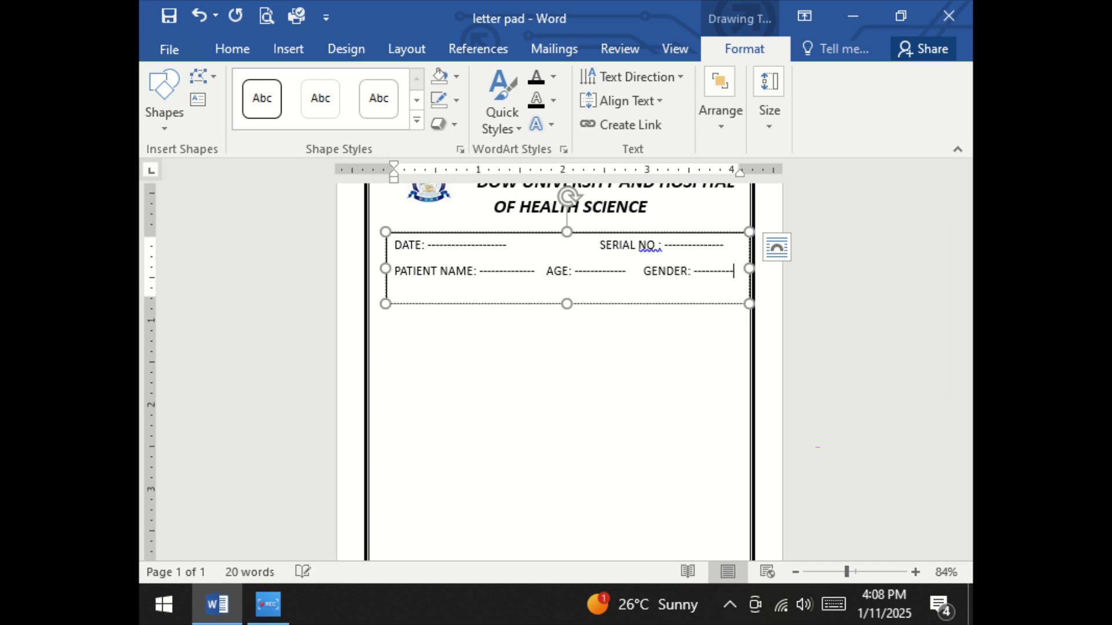
Correct the flagged spacing in the serial number label so it reads "SERIAL NO:"
right_click(648, 243)
left_click(694, 273)
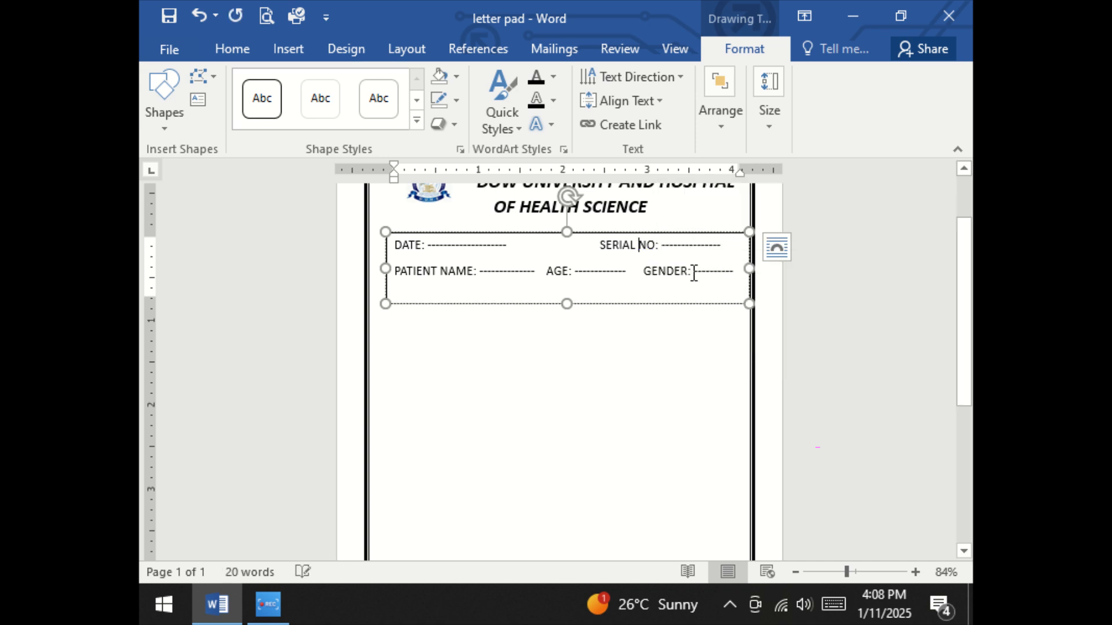
right_click(581, 282)
left_click(545, 225)
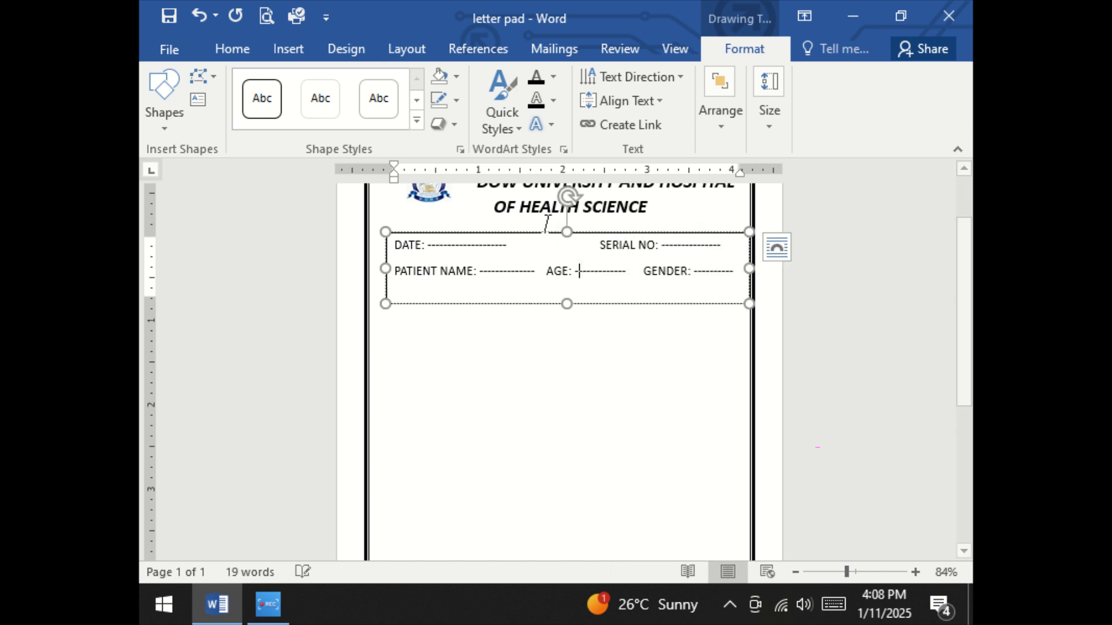
Remove the fill and outline from the patient details text box
left_click(548, 233)
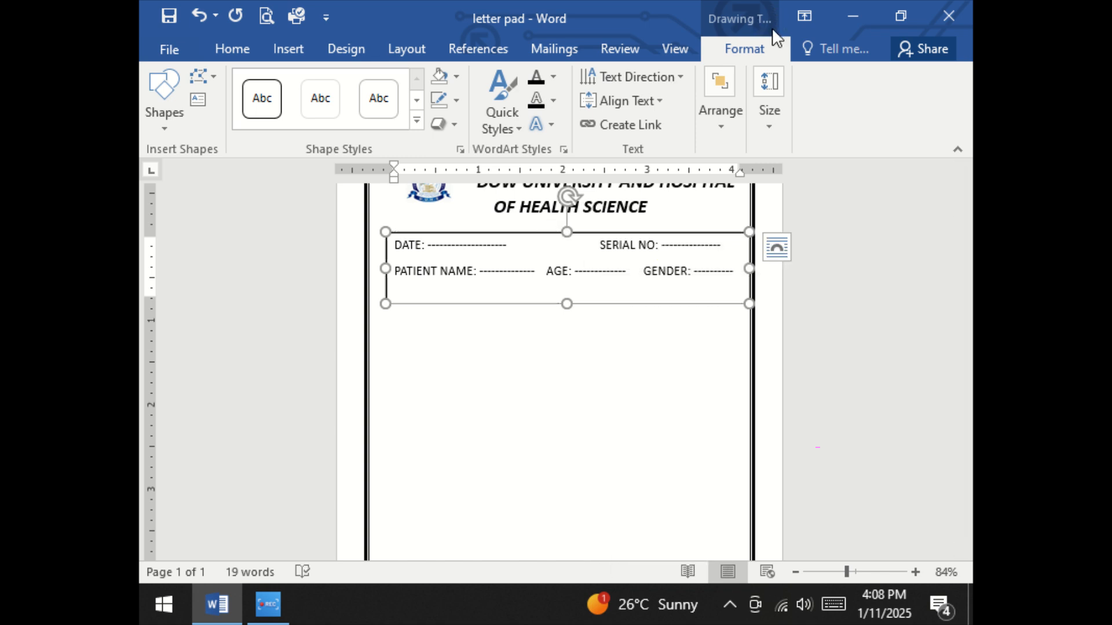
left_click(456, 77)
left_click(464, 262)
left_click(456, 100)
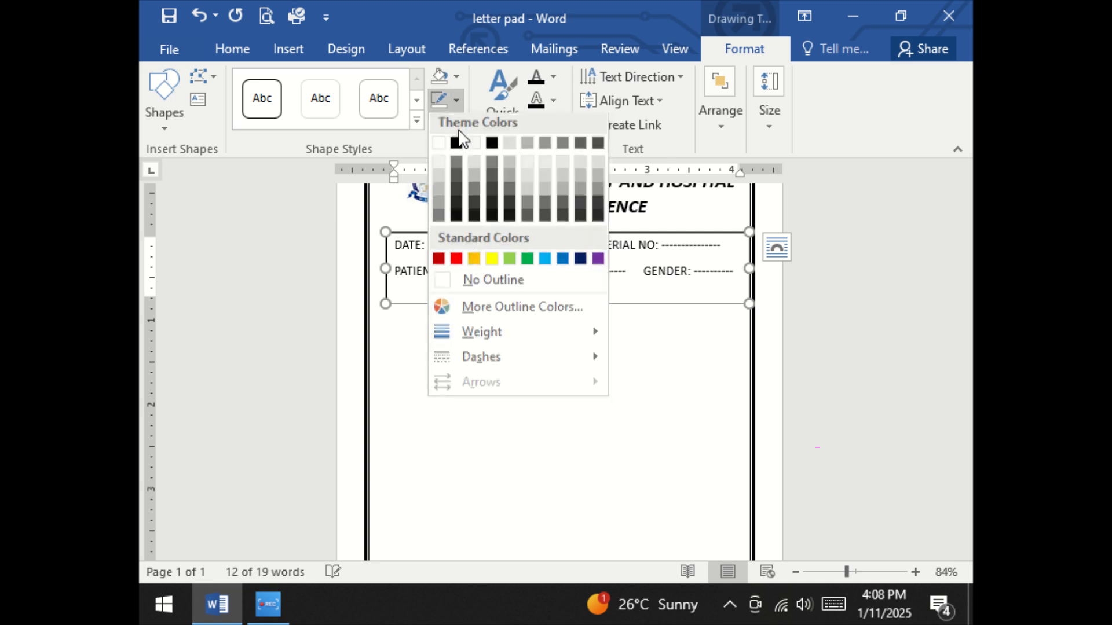
left_click(475, 283)
left_click(469, 280)
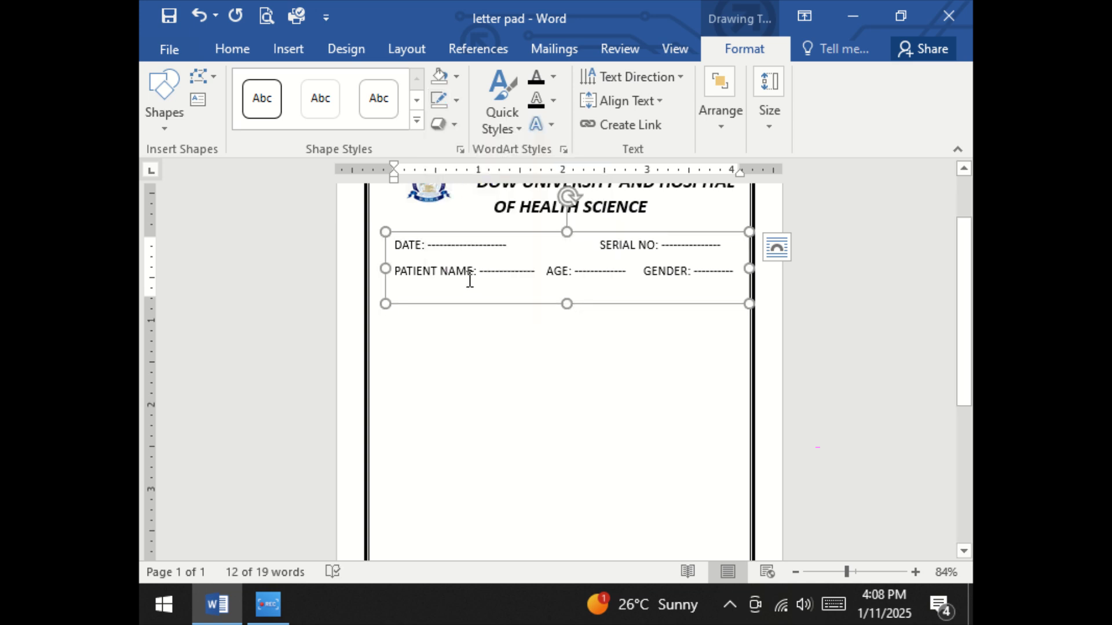
Make all the text in the patient details text box bold
key("ctrl+a")
left_click(235, 47)
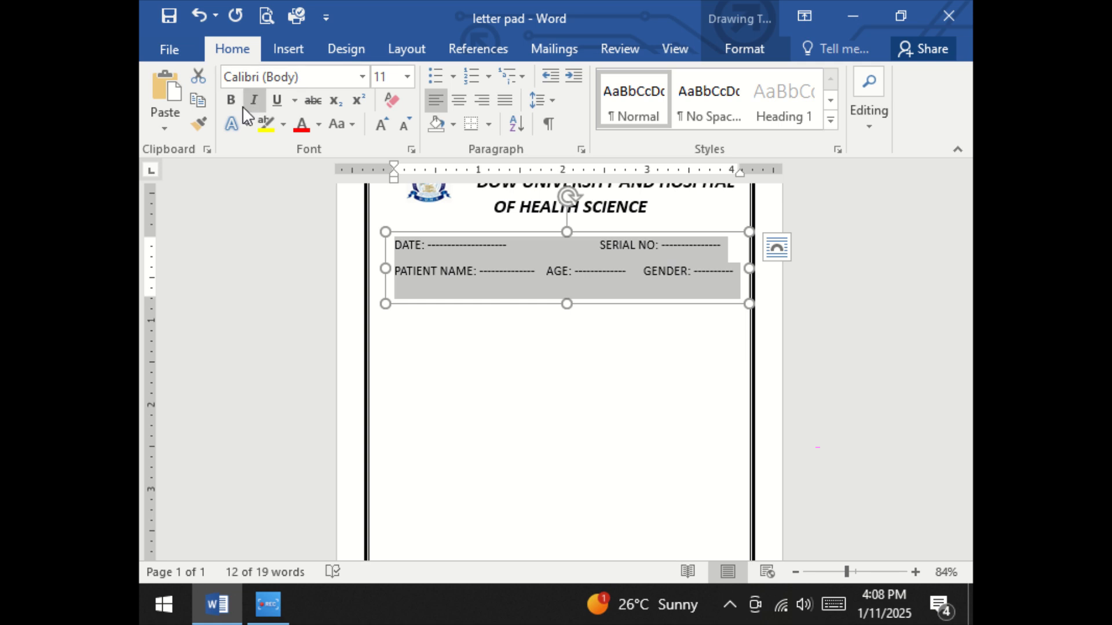
left_click(233, 102)
left_click(415, 326)
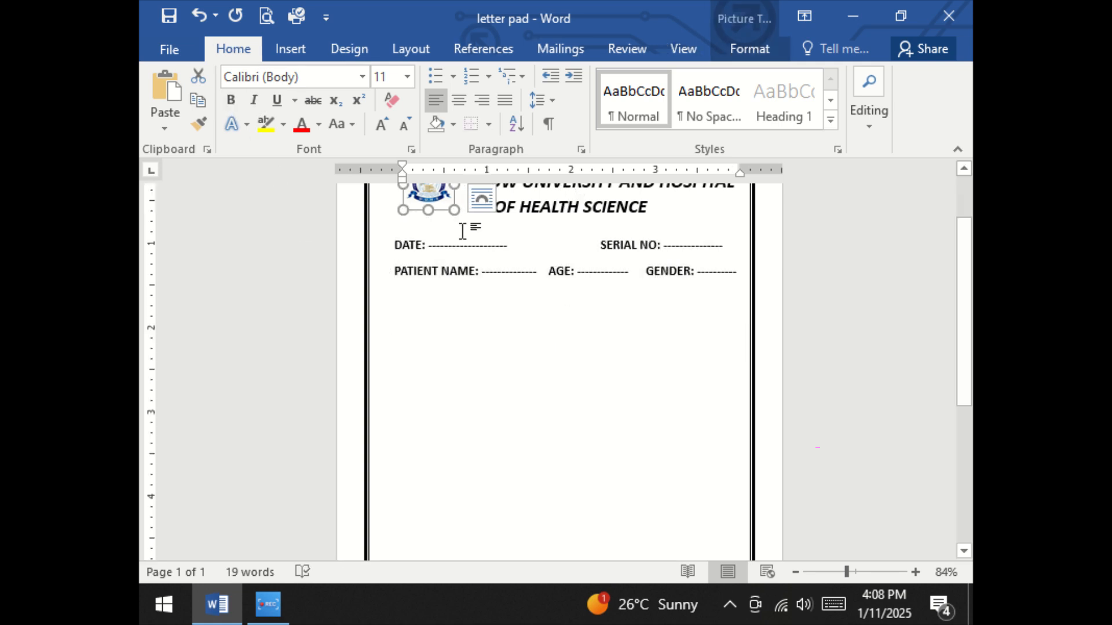
Insert a wide text box just below the patient details and enter "RX" in it
left_click(290, 48)
left_click(360, 115)
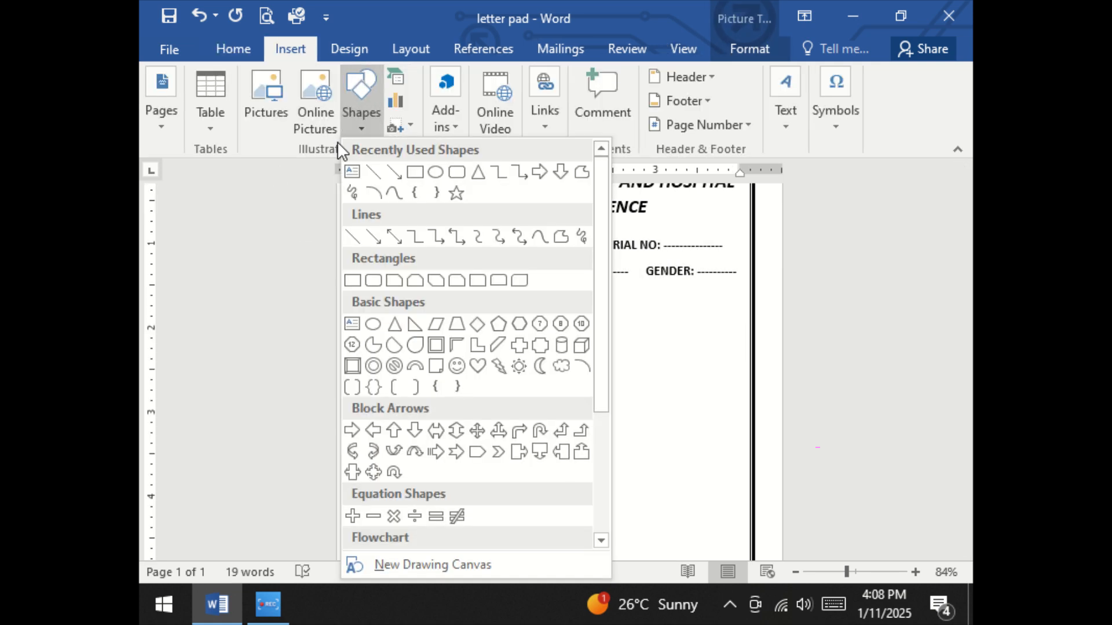
left_click(352, 183)
mouse_move(386, 296)
left_mouse_down()
mouse_move(591, 340)
mouse_move(747, 347)
mouse_move(731, 328)
left_mouse_up()
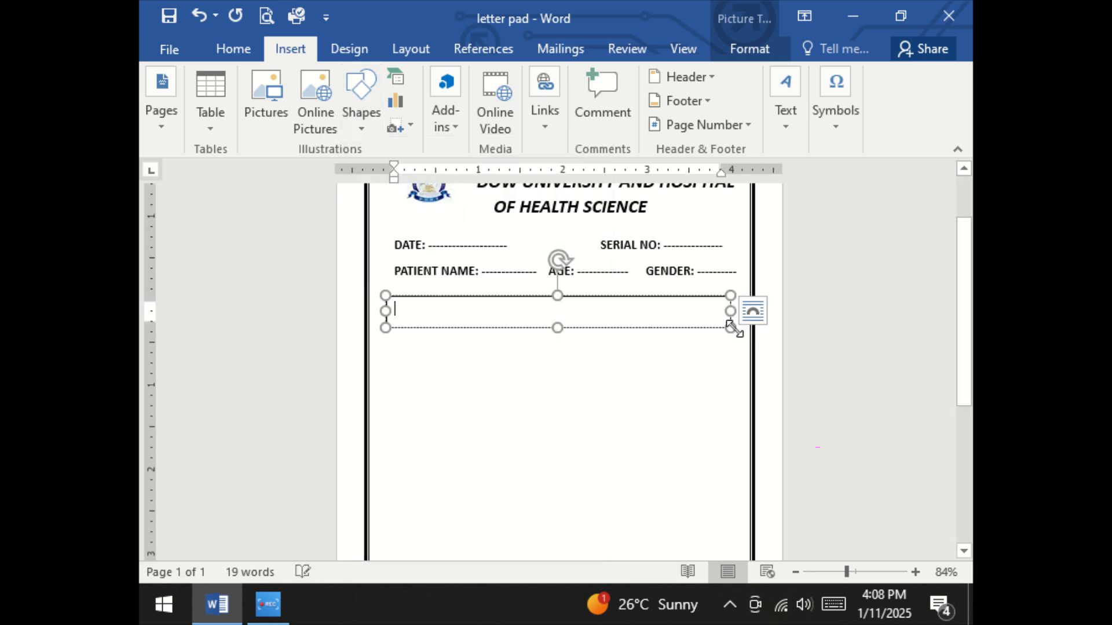
type("RX")
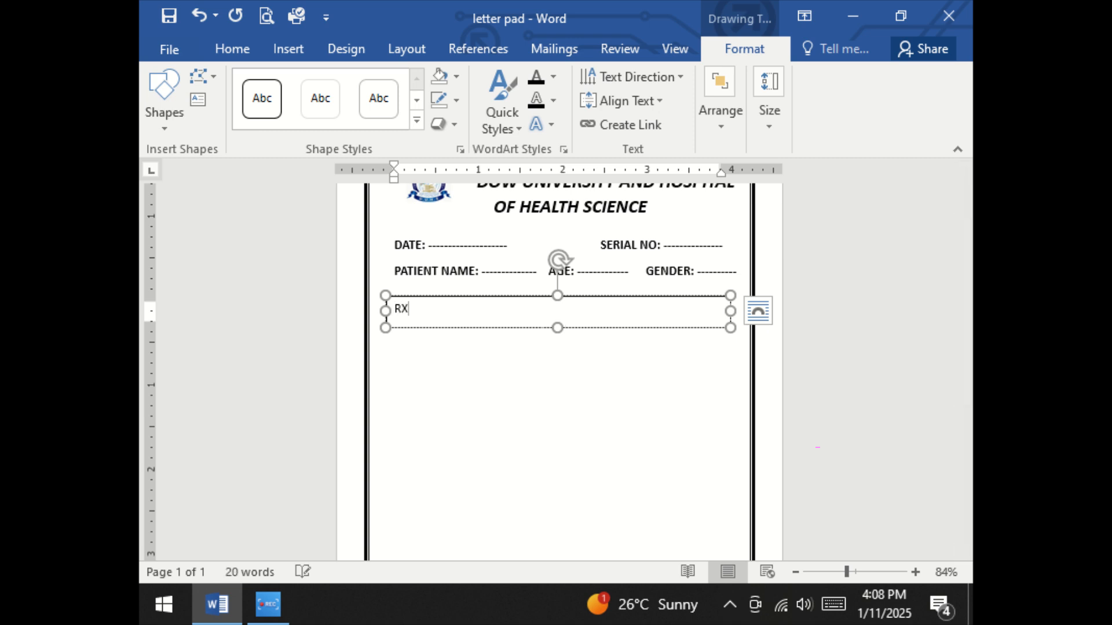
Make the "RX" text bold and enlarge it to 16 pt
key("ctrl+a")
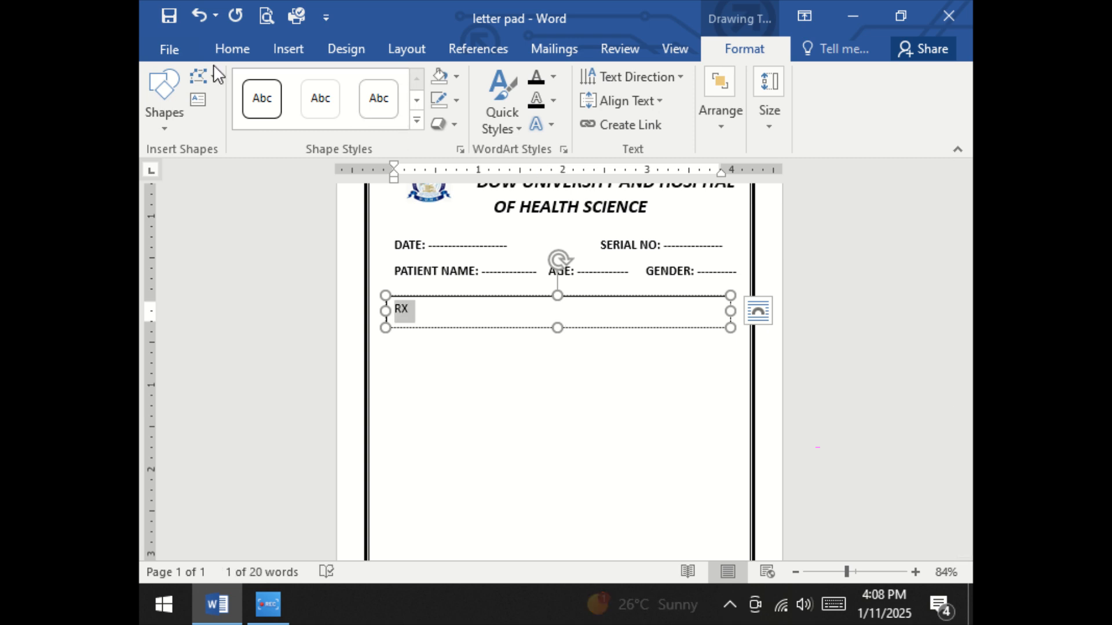
left_click(232, 49)
left_click(231, 98)
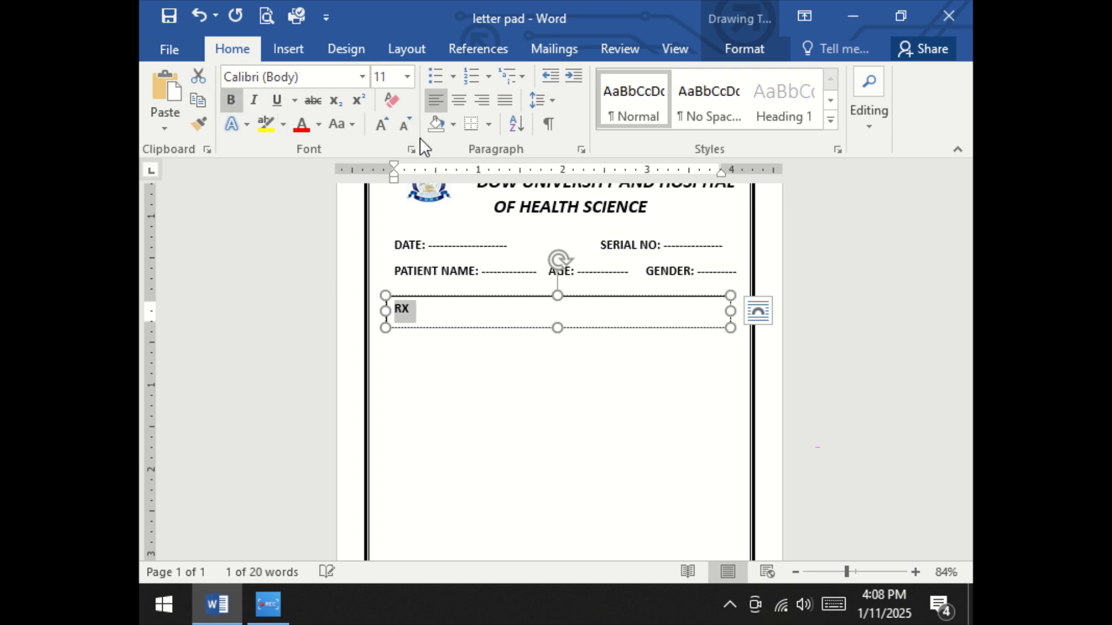
left_click(382, 123)
left_click(382, 123)
left_click(382, 123)
left_click(557, 314)
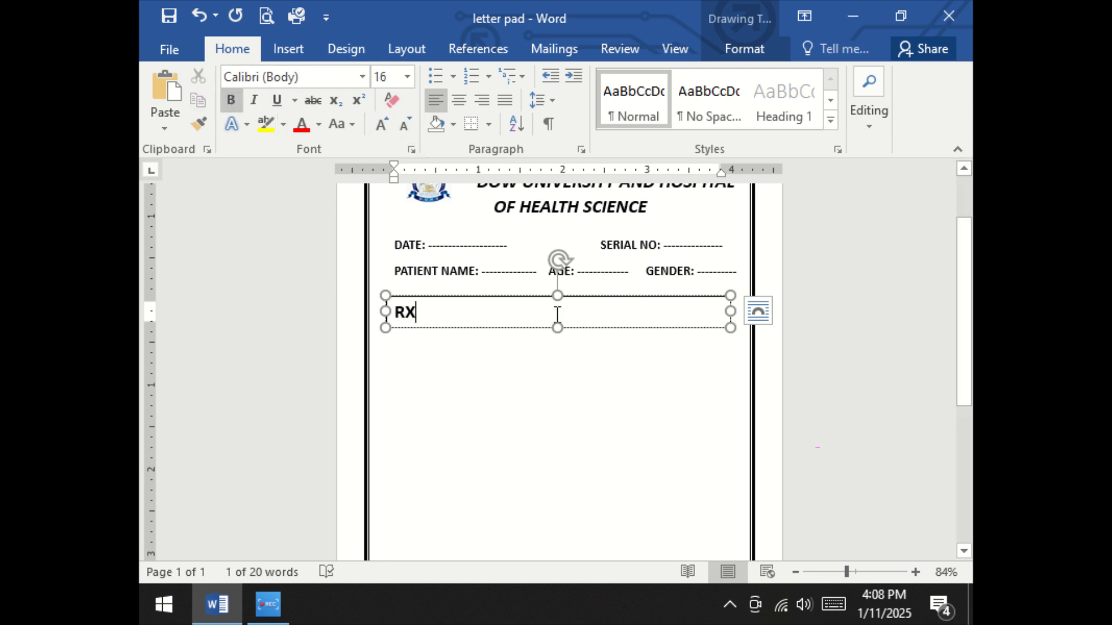
Enlarge "RX" to 26 pt and increase the height of its text box to fit the text
left_click(420, 308)
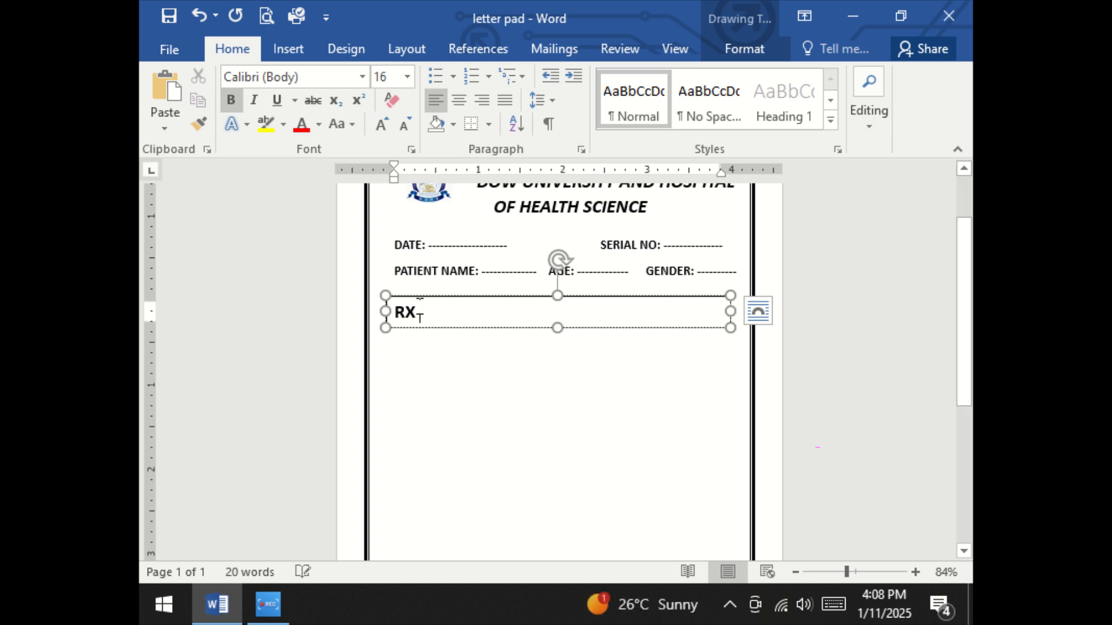
triple_click(419, 308)
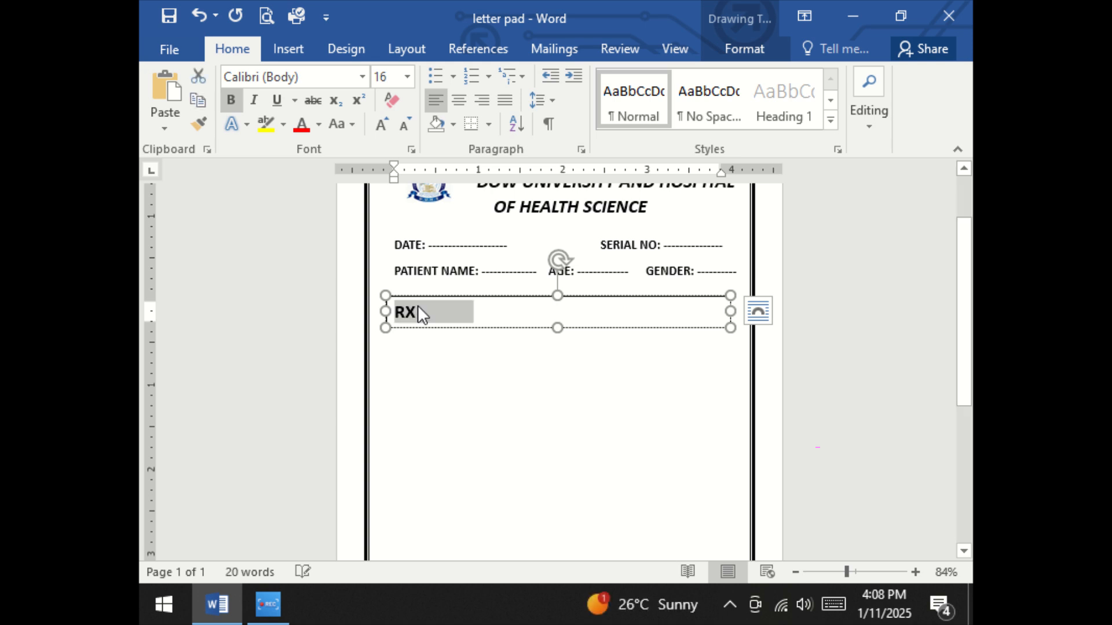
left_click(383, 122)
left_click(382, 123)
left_click(383, 124)
left_click(383, 123)
left_click(383, 123)
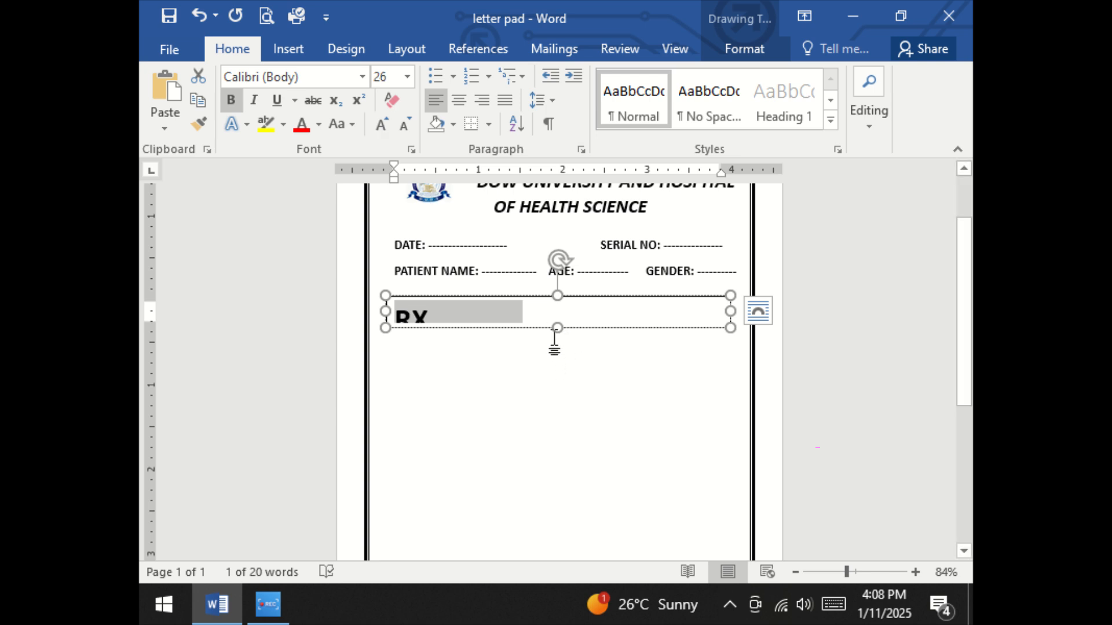
left_click(560, 347)
left_click(561, 327)
left_click_drag(560, 329, 559, 346)
Add the heading "DESCRIPTION" after "RX", separated from it by tab spacing
left_click(567, 323)
key("Tab")
key("Tab")
key("Tab")
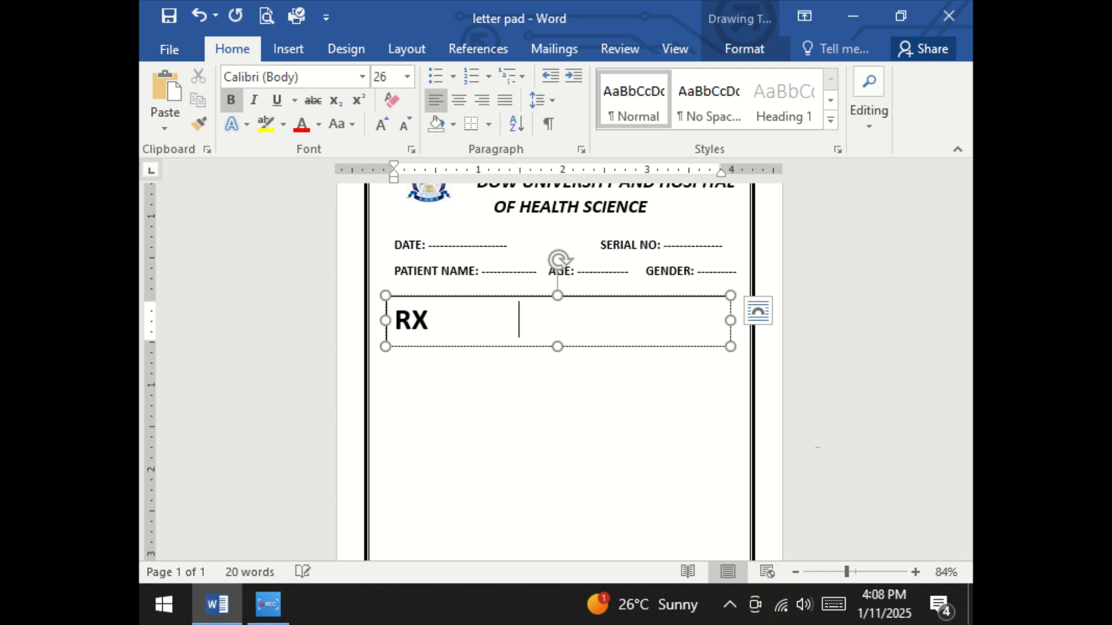
type("DESCRIPTION")
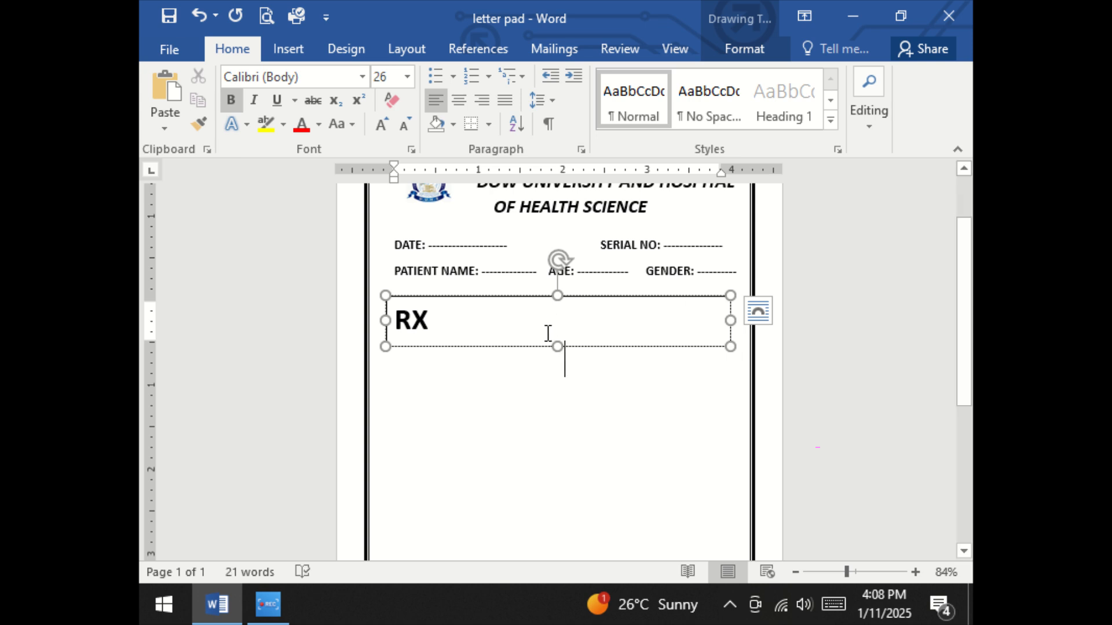
Reduce the gap before "DESCRIPTION" so the complete word fits on the same line as "RX"
key("BackSpace")
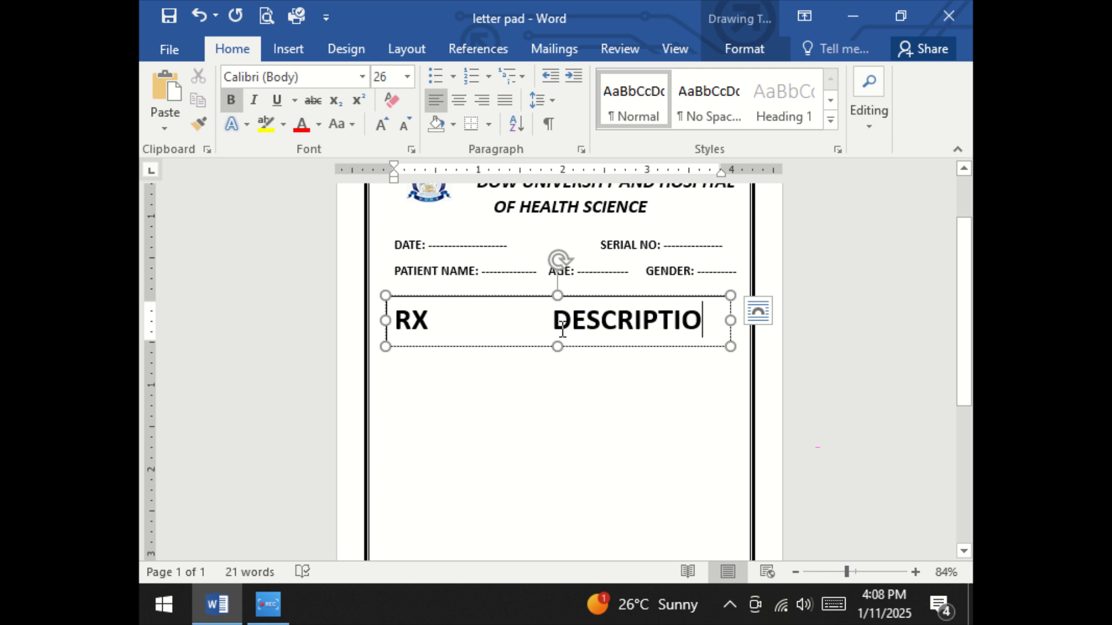
left_click(555, 324)
key("BackSpace")
key("BackSpace")
key("BackSpace")
key("BackSpace")
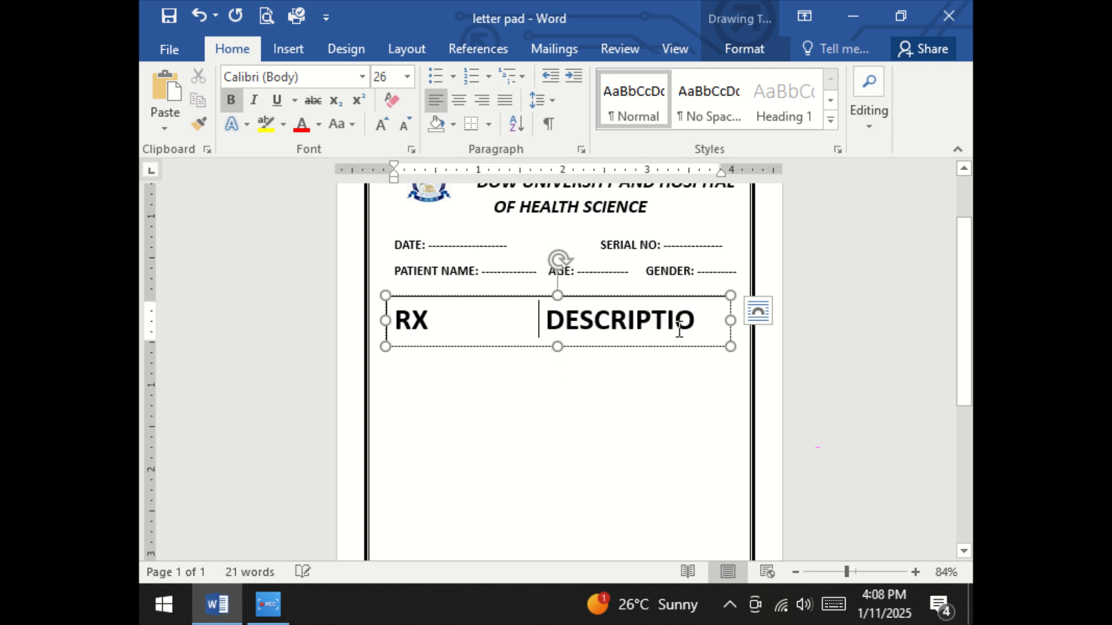
left_click(688, 320)
type("N")
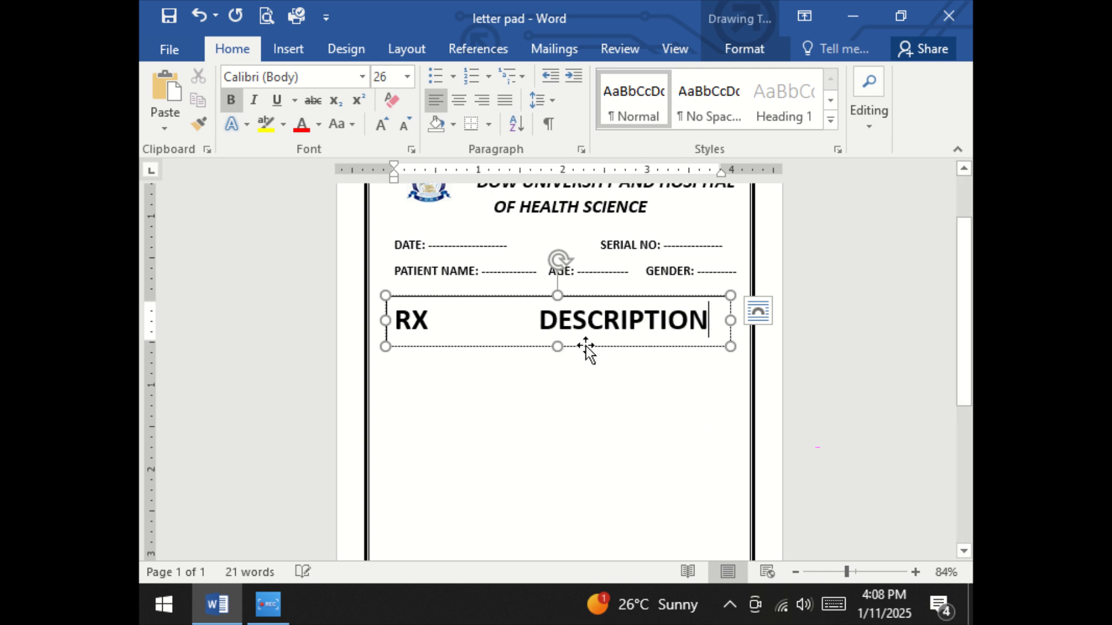
Reduce the "RX" and "DESCRIPTION" line to 22 pt and add spaces between the two headings
triple_click(545, 317)
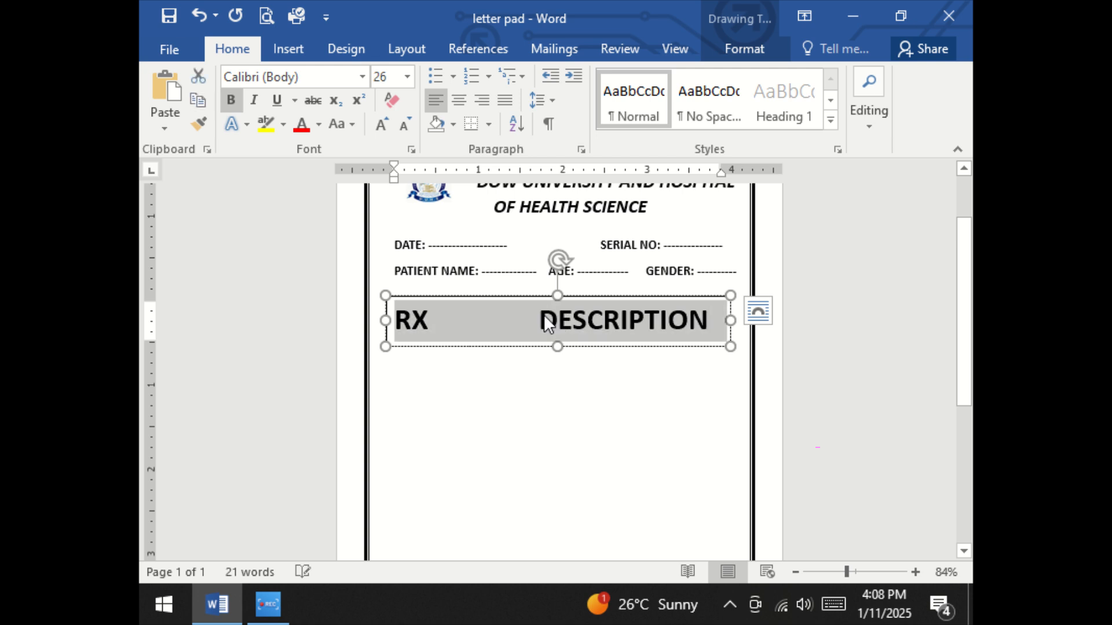
left_click(398, 124)
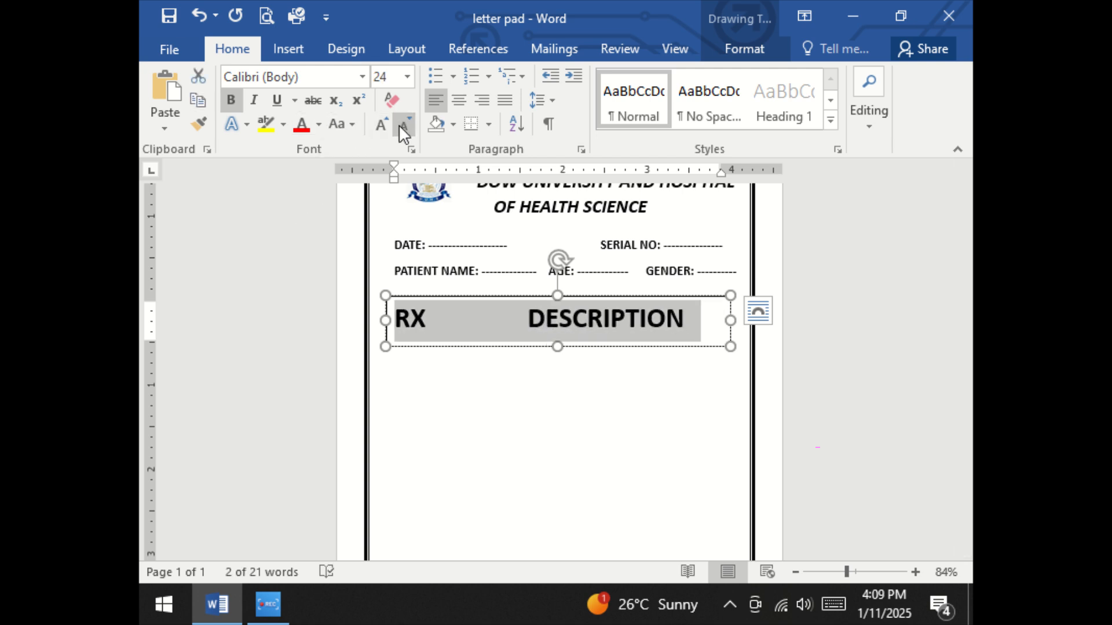
left_click(398, 124)
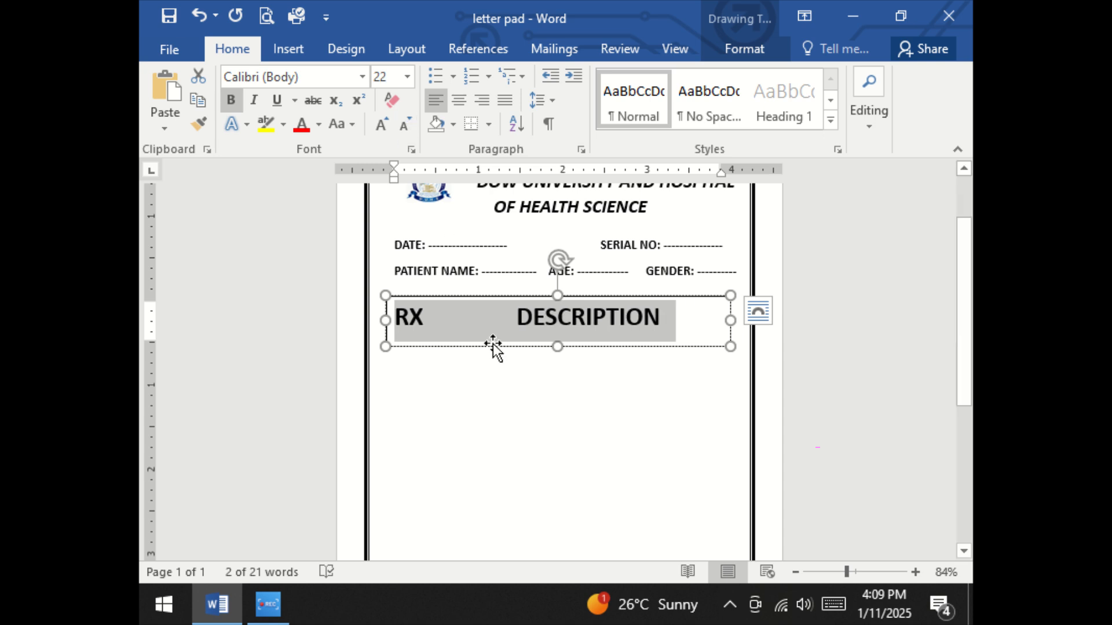
left_click(502, 320)
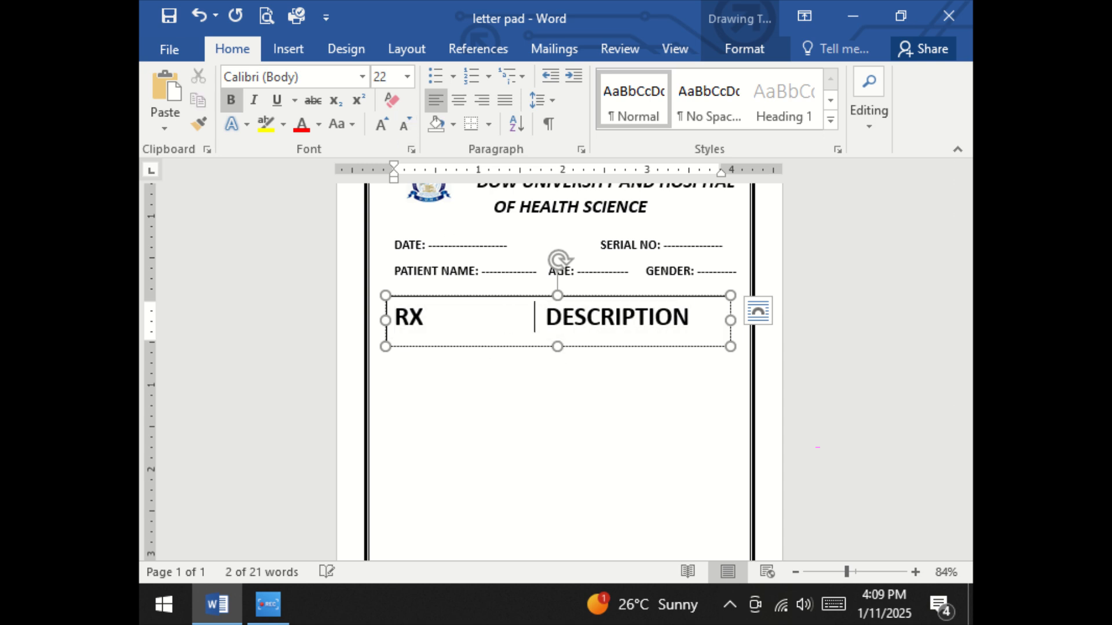
Remove the fill and outline from the text box holding the "RX" and "DESCRIPTION" headings
left_click(745, 49)
left_click(454, 77)
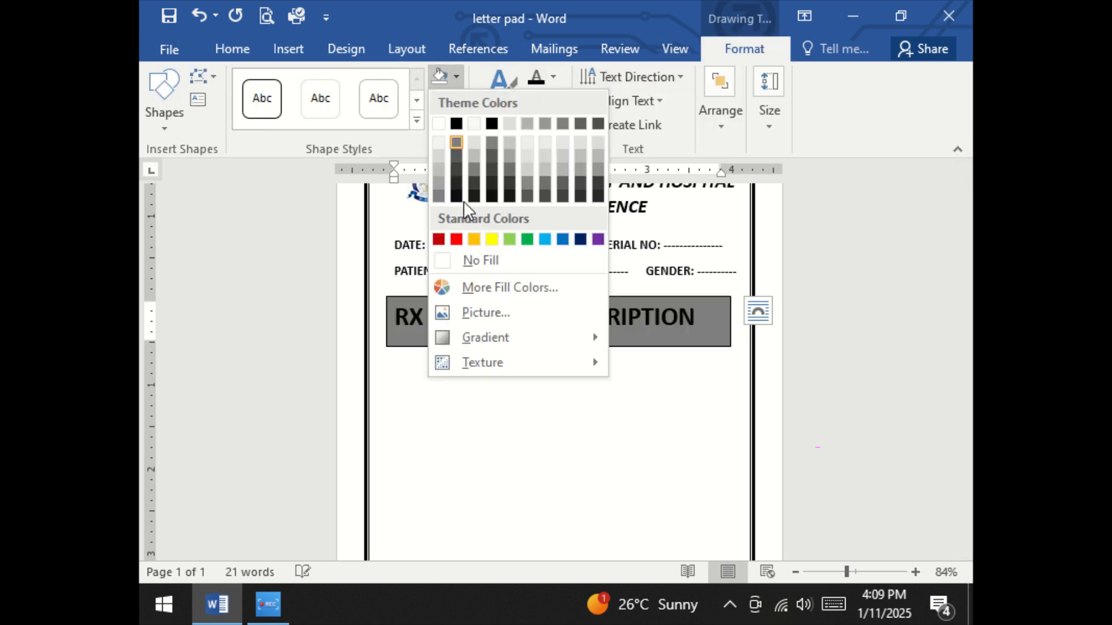
left_click(473, 259)
left_click(456, 99)
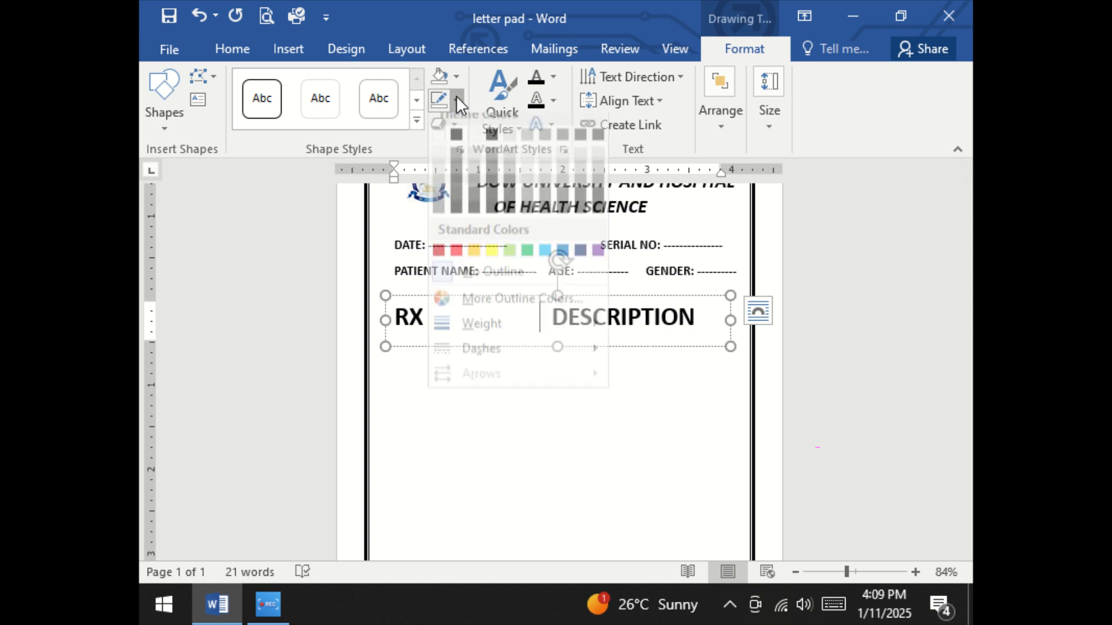
left_click(451, 281)
left_click(531, 405)
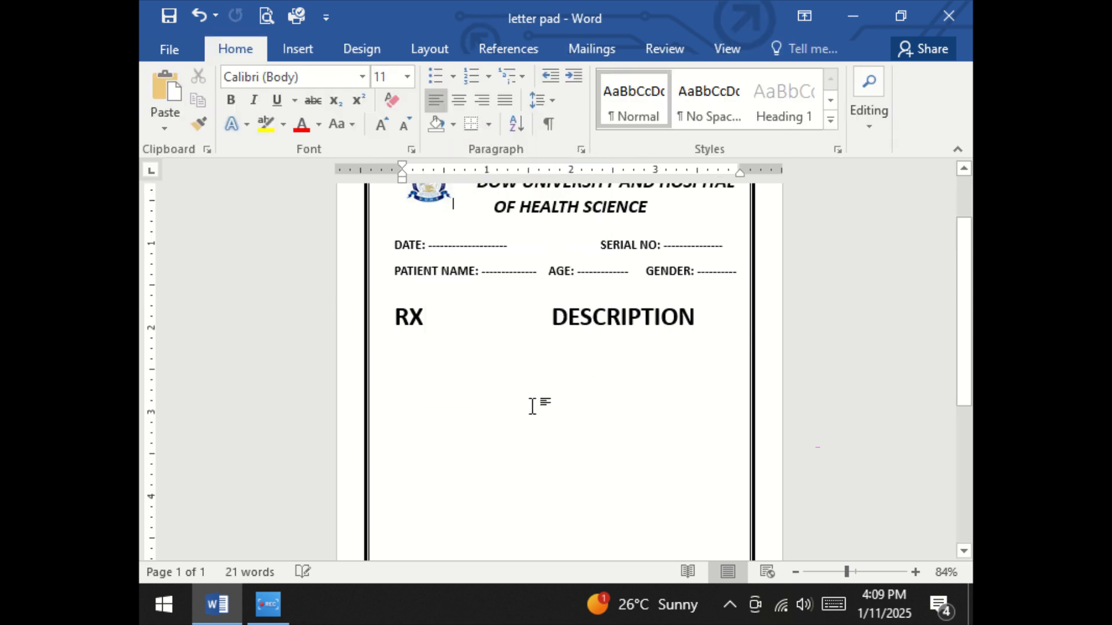
Draw a vertical line between the "RX" and "DESCRIPTION" headings and extend it down close to the bottom page border
scroll(529, 402, "down", 2)
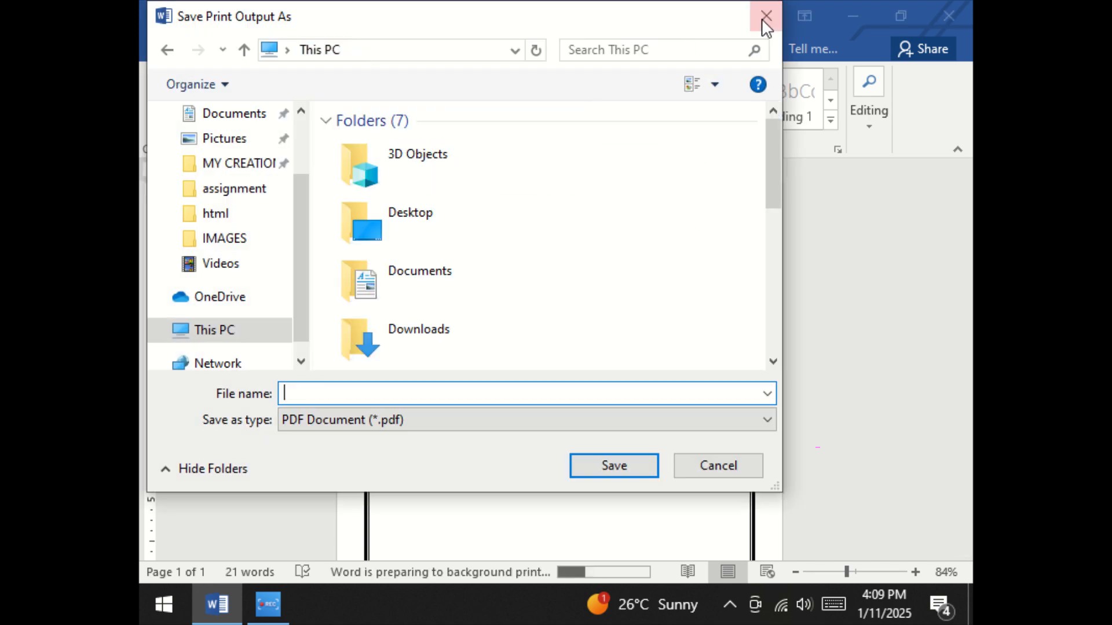
left_click(766, 15)
left_click(315, 50)
left_click(361, 110)
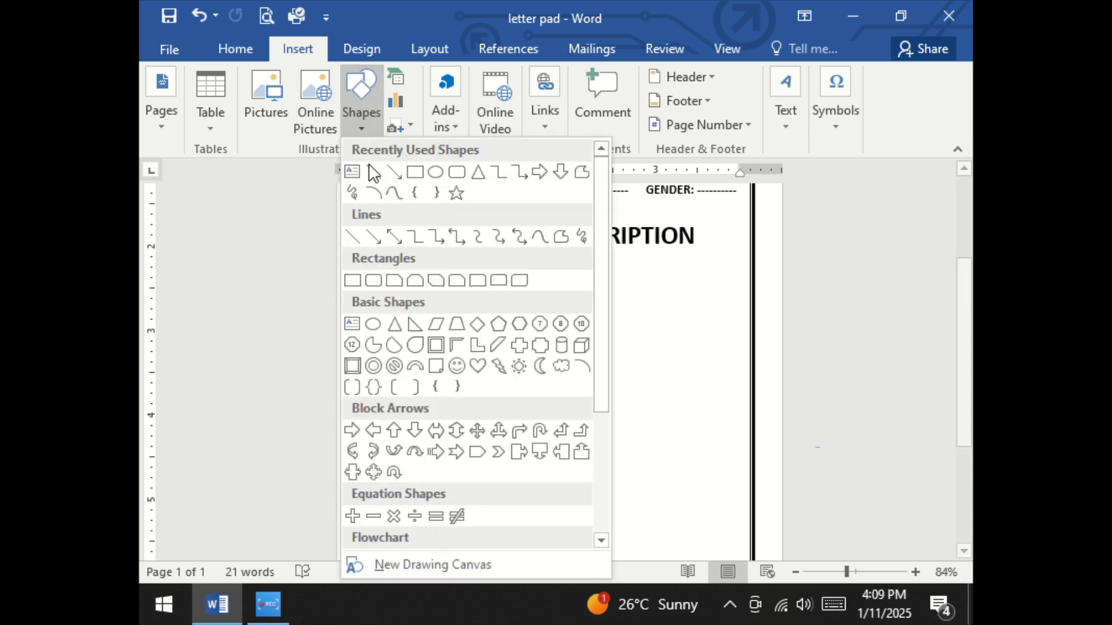
left_click(373, 173)
left_click_drag(490, 236, 493, 545)
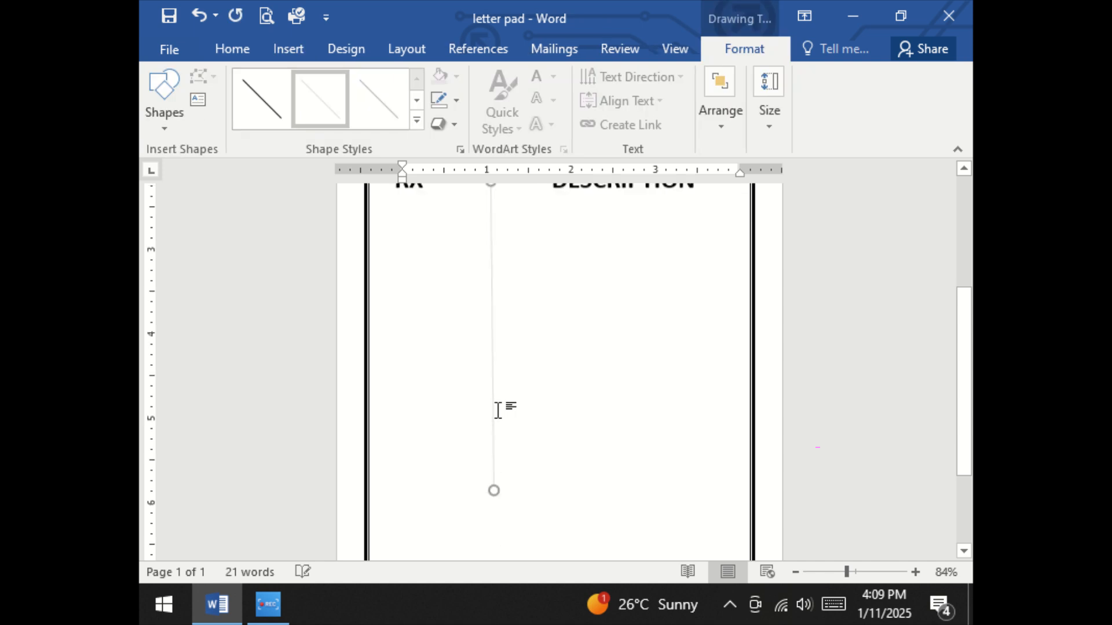
scroll(498, 410, "down", 2)
left_click_drag(495, 364, 494, 480)
left_click_drag(493, 466, 492, 465)
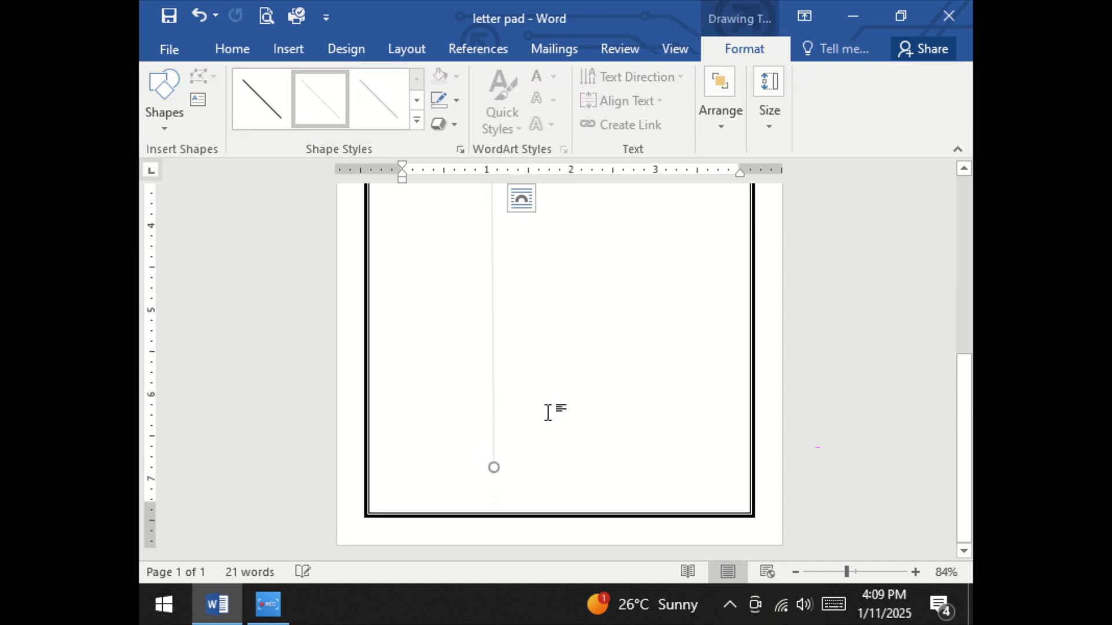
Apply the thickest black theme line style to the vertical divider
scroll(551, 410, "up", 6)
left_click(417, 120)
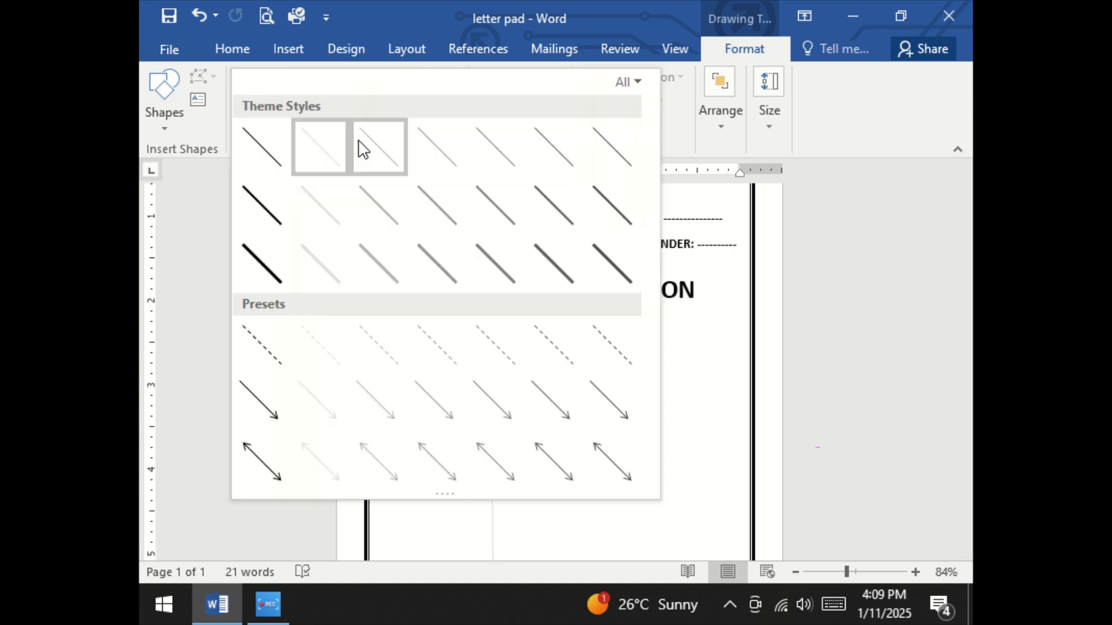
left_click(252, 269)
scroll(516, 362, "down", 4)
scroll(519, 368, "down", 3)
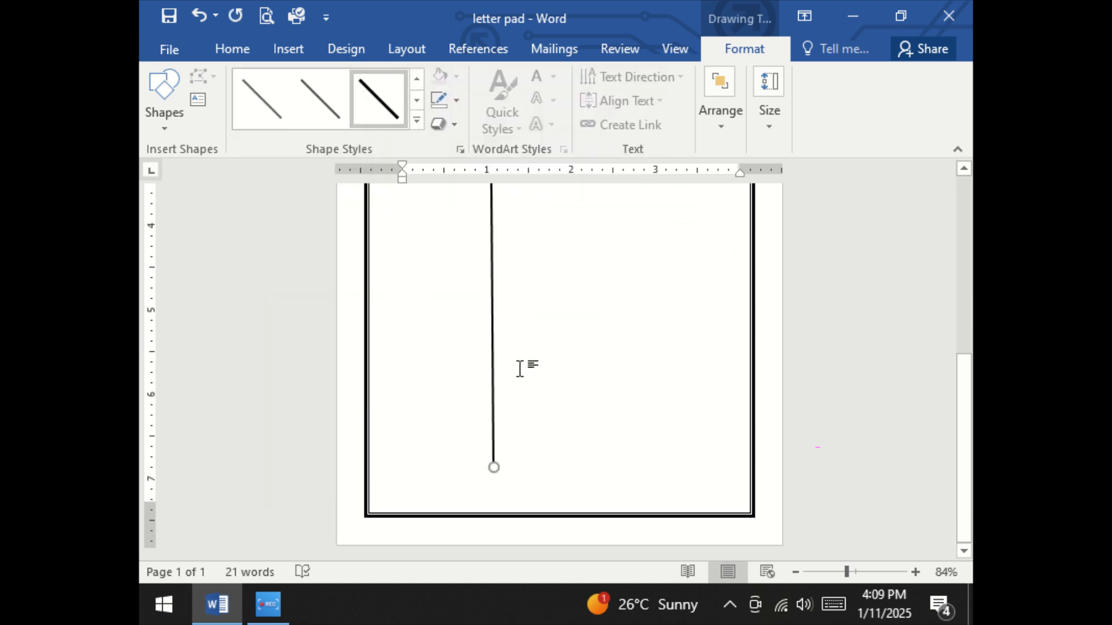
Insert a text box beside the divider's lower end, just above the bottom page border, and enter "A. SIGNATURE: ---------------" in it
left_click(289, 49)
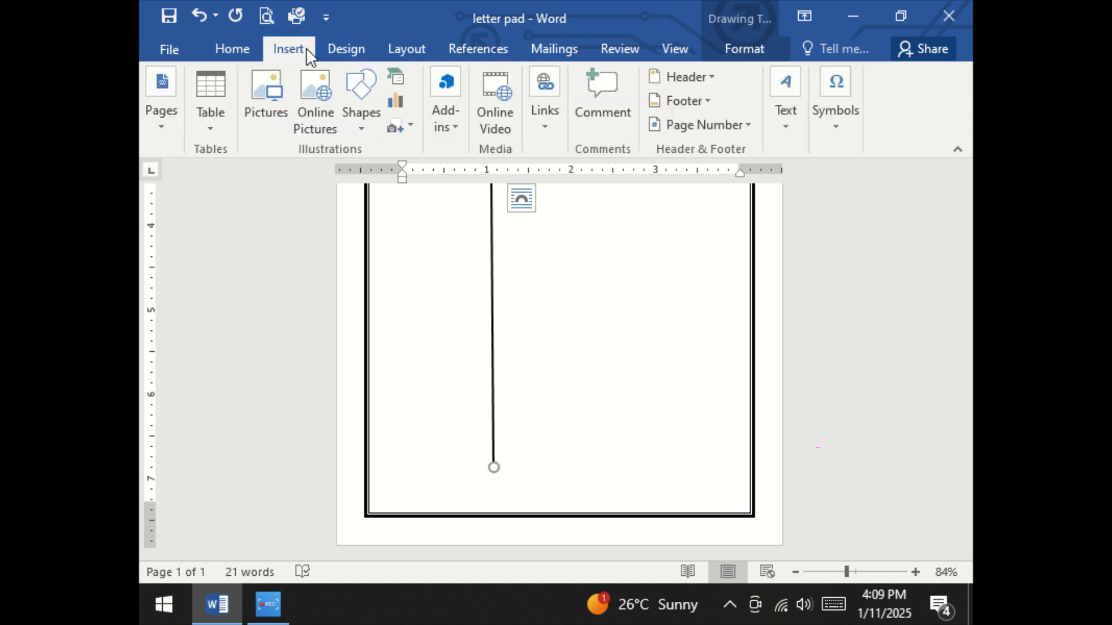
left_click(374, 121)
left_click(354, 168)
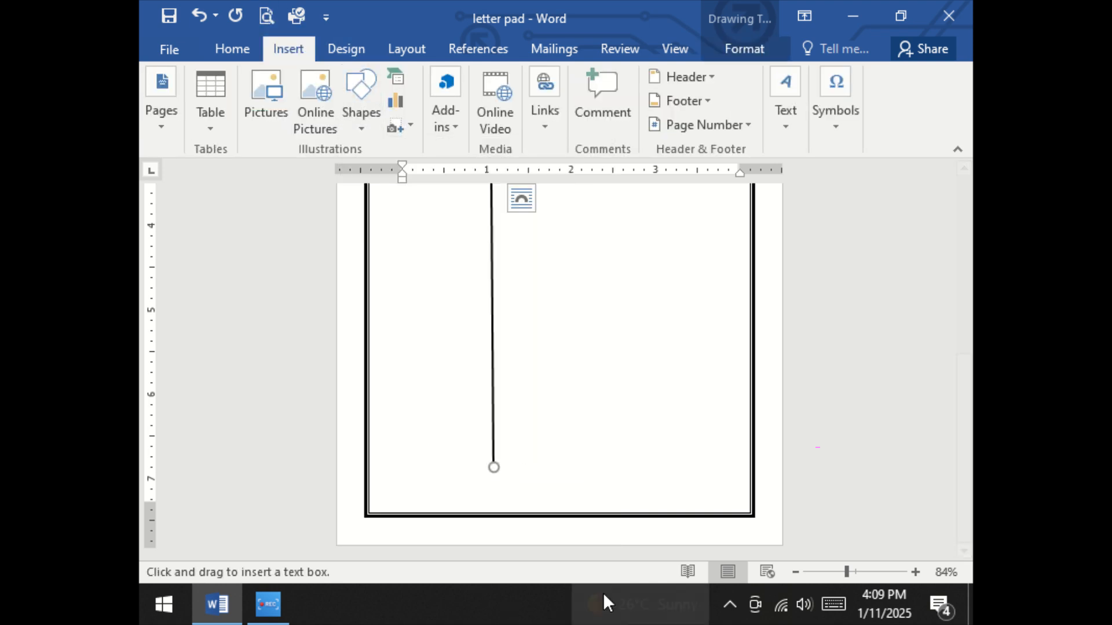
left_click_drag(527, 467, 731, 503)
type("A")
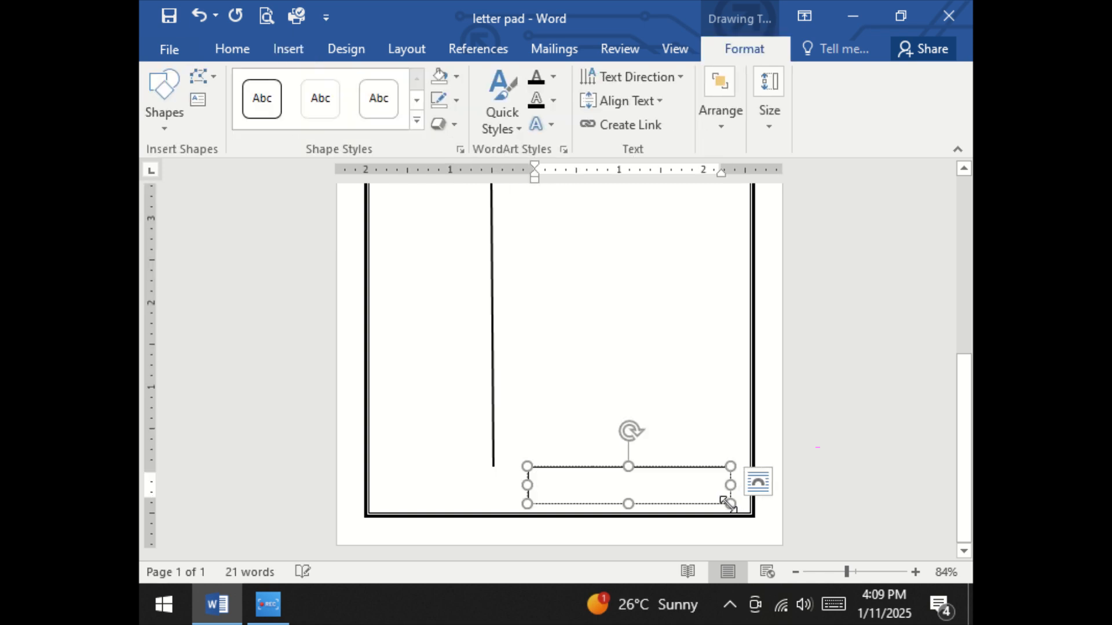
type(". SIGNATURE: --------------")
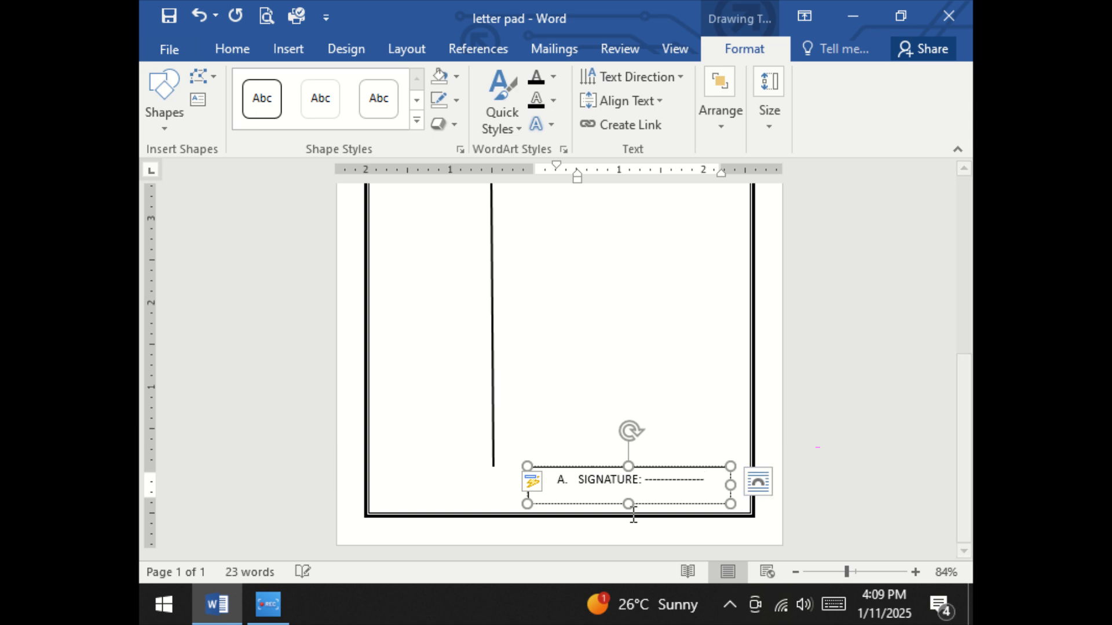
Remove the automatic list numbering from the signature line and enter "A." as plain text before "SIGNATURE"
left_click(578, 480)
key("BackSpace")
key("BackSpace")
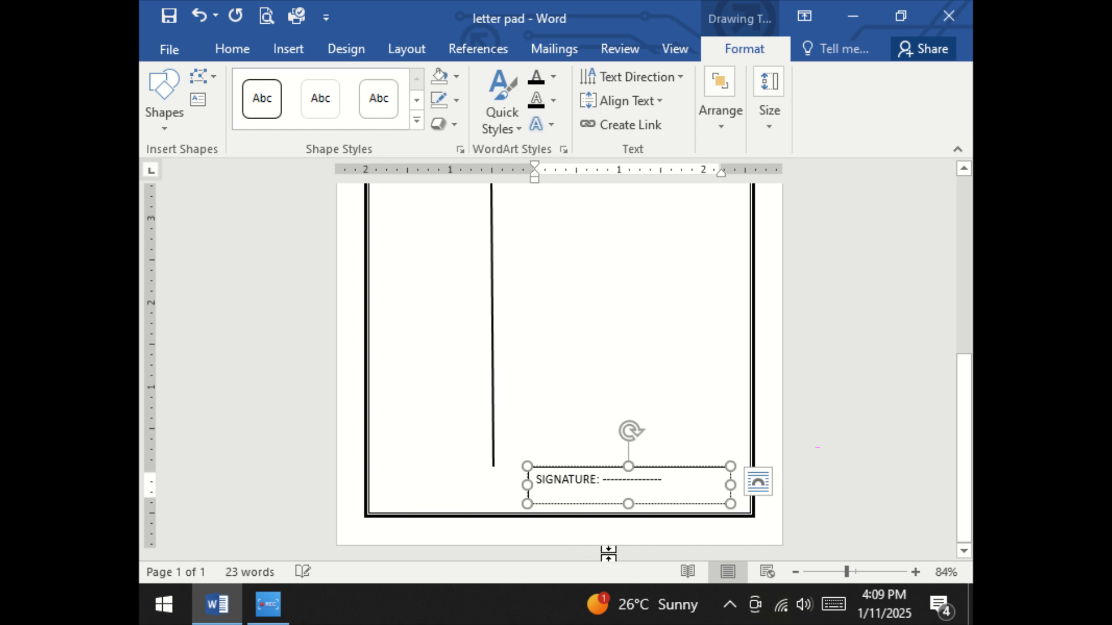
type("A.")
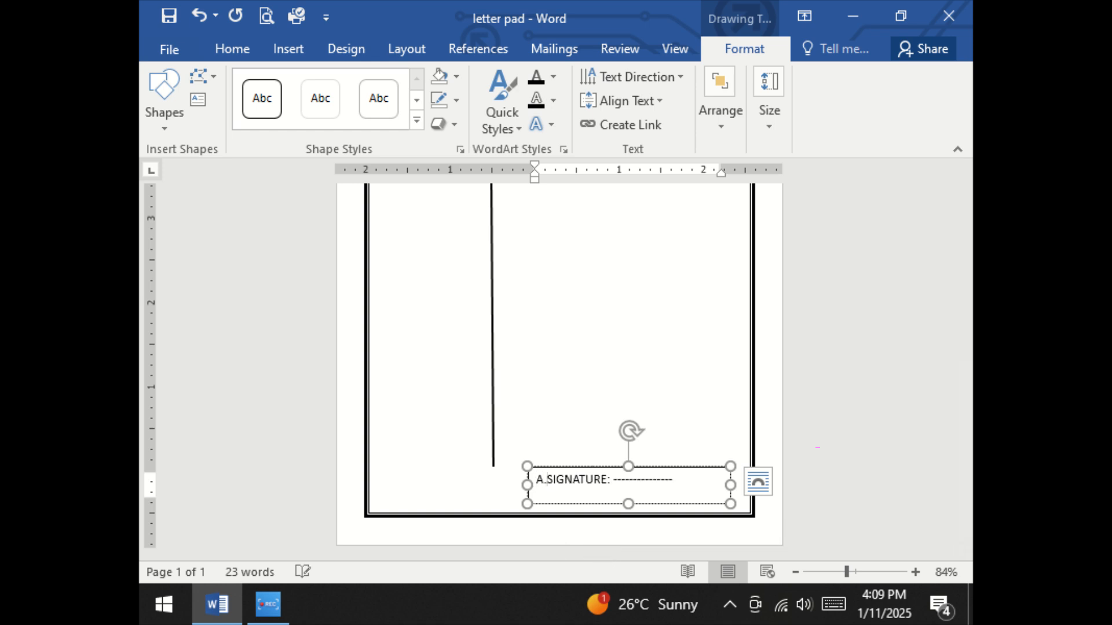
Make the whole signature line bold and enlarge it to 14 pt
key("ctrl+a")
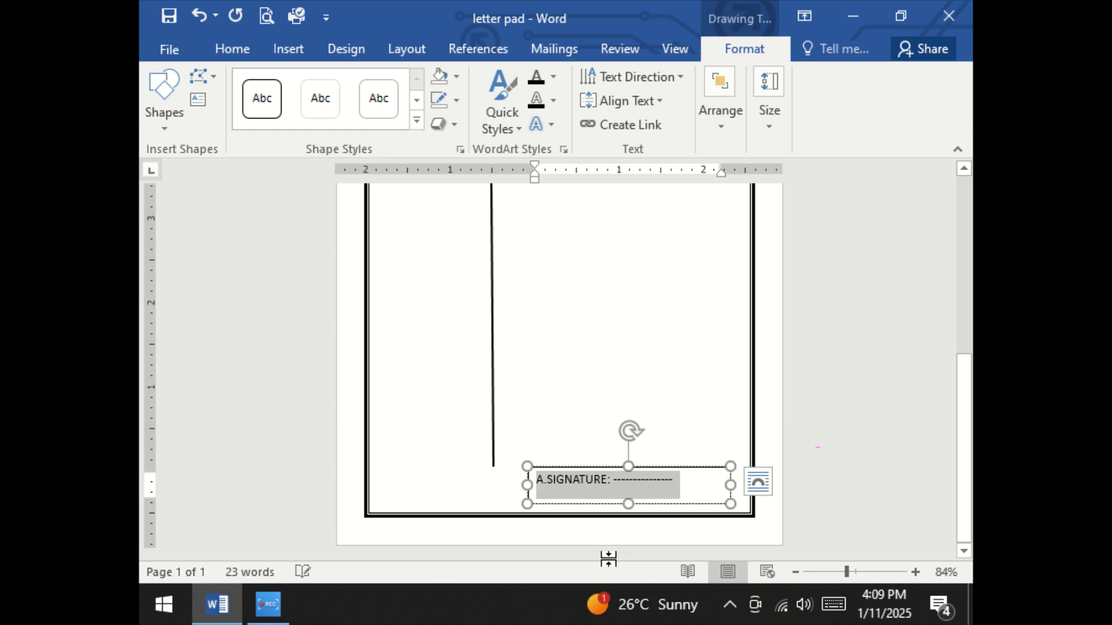
left_click(231, 48)
left_click(230, 100)
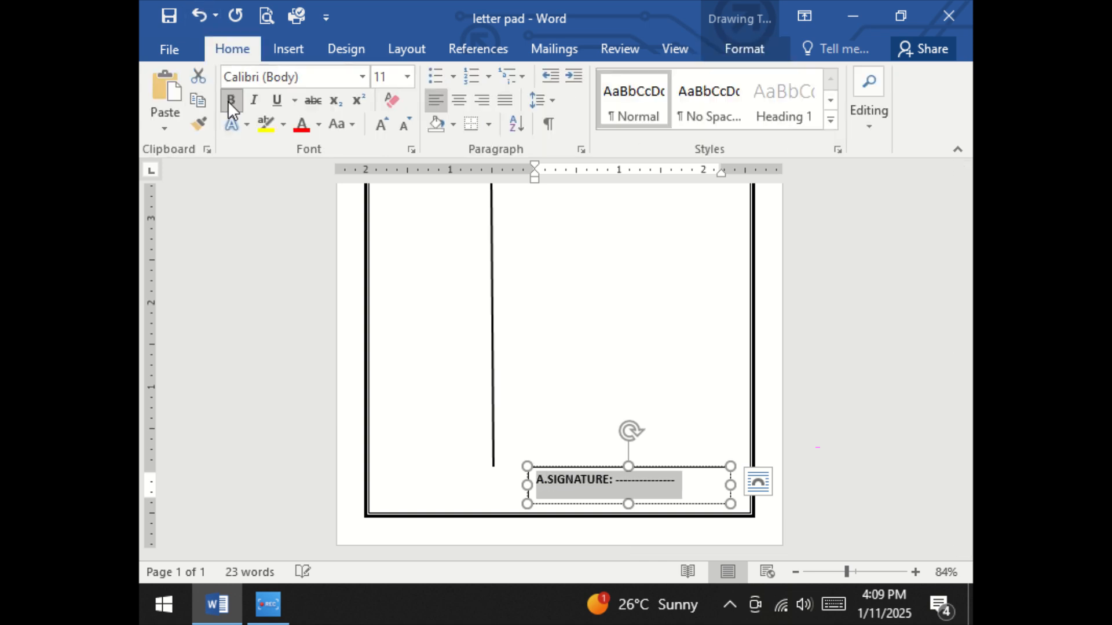
left_click(378, 123)
left_click(378, 124)
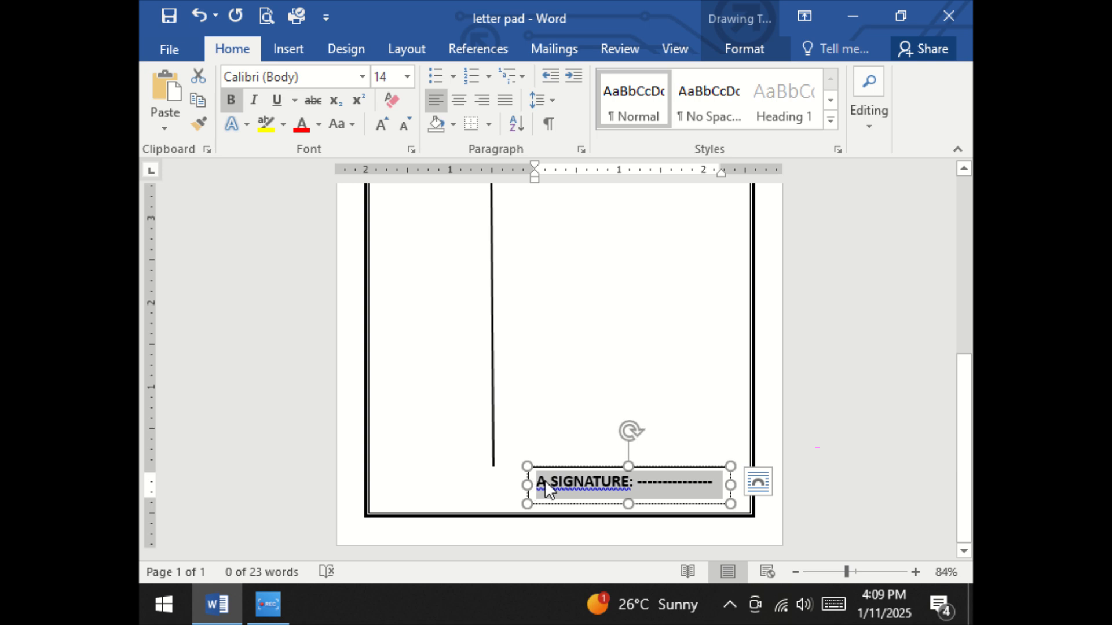
Accept the grammar suggestion "A. SIGNATURE" to fix the spacing in the signature label
left_click(539, 316)
left_click(546, 387)
scroll(554, 379, "down", 8)
right_click(570, 482)
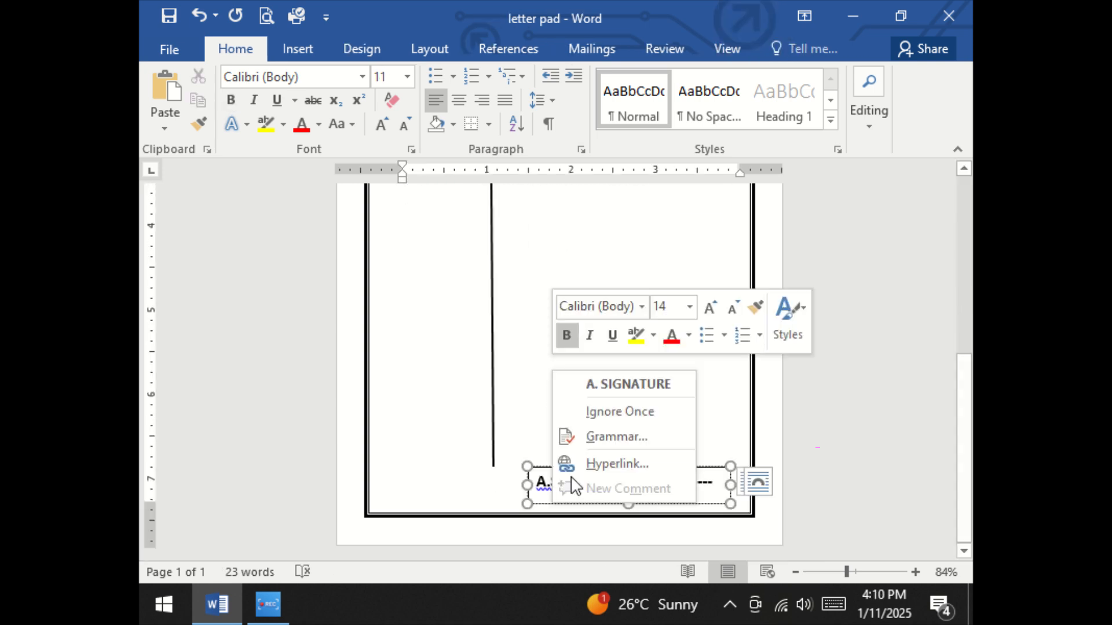
left_click(597, 394)
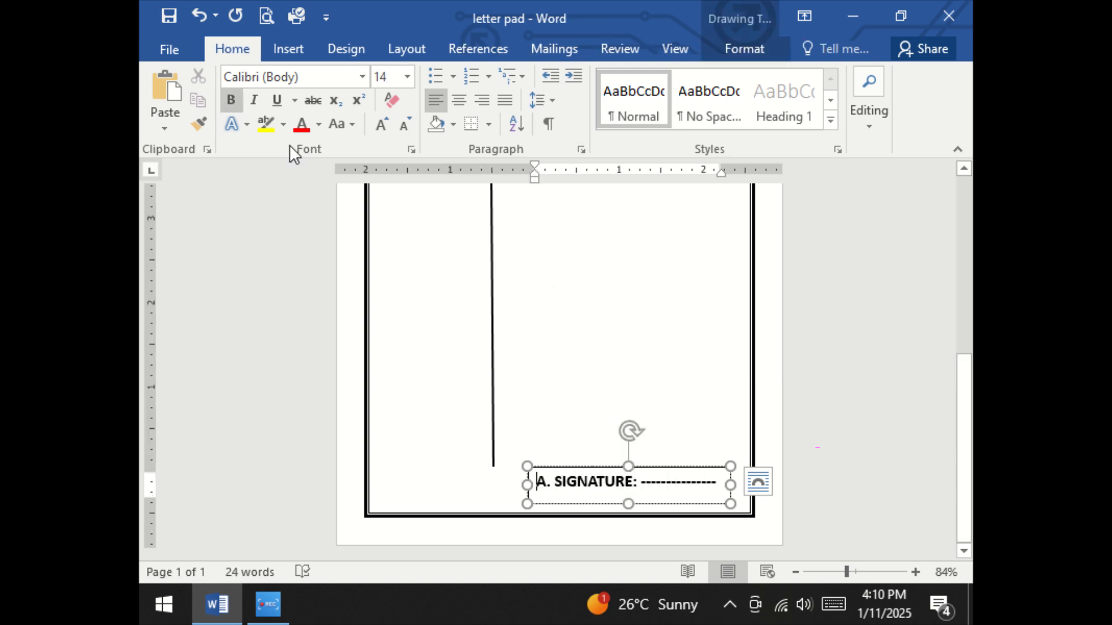
Remove the fill and outline from the signature text box
left_click(744, 49)
left_click(456, 76)
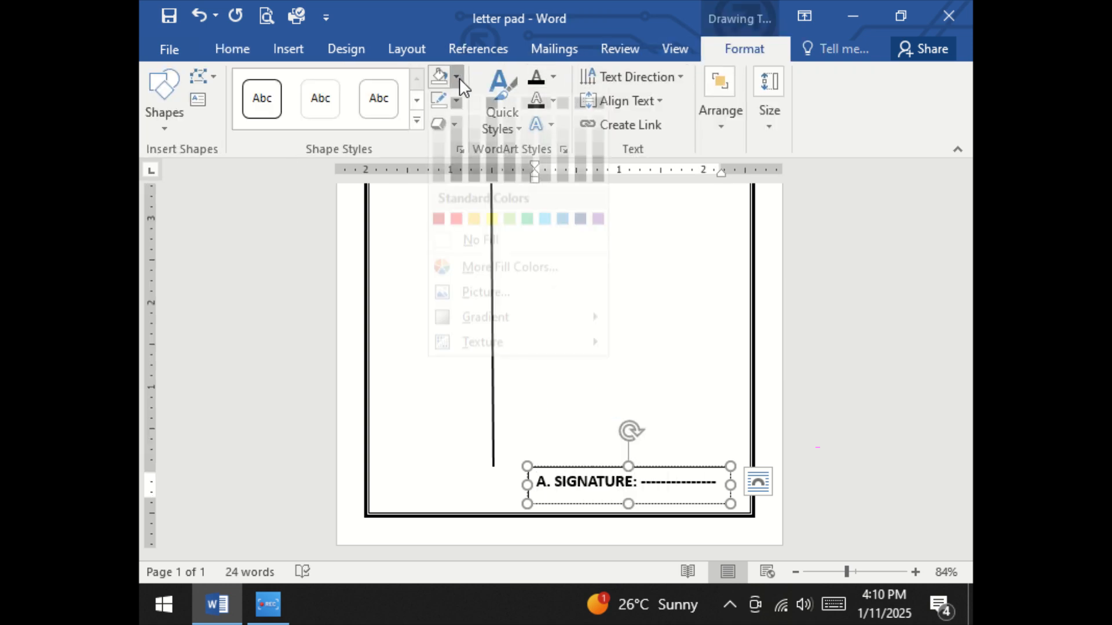
left_click(452, 257)
left_click(456, 100)
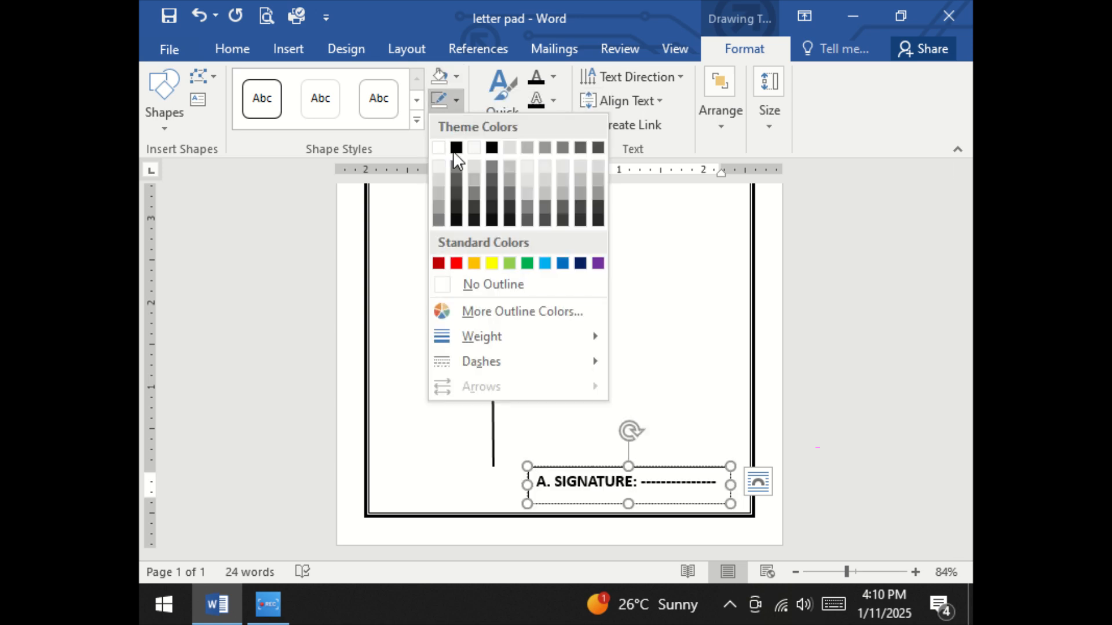
left_click(462, 283)
left_click(585, 323)
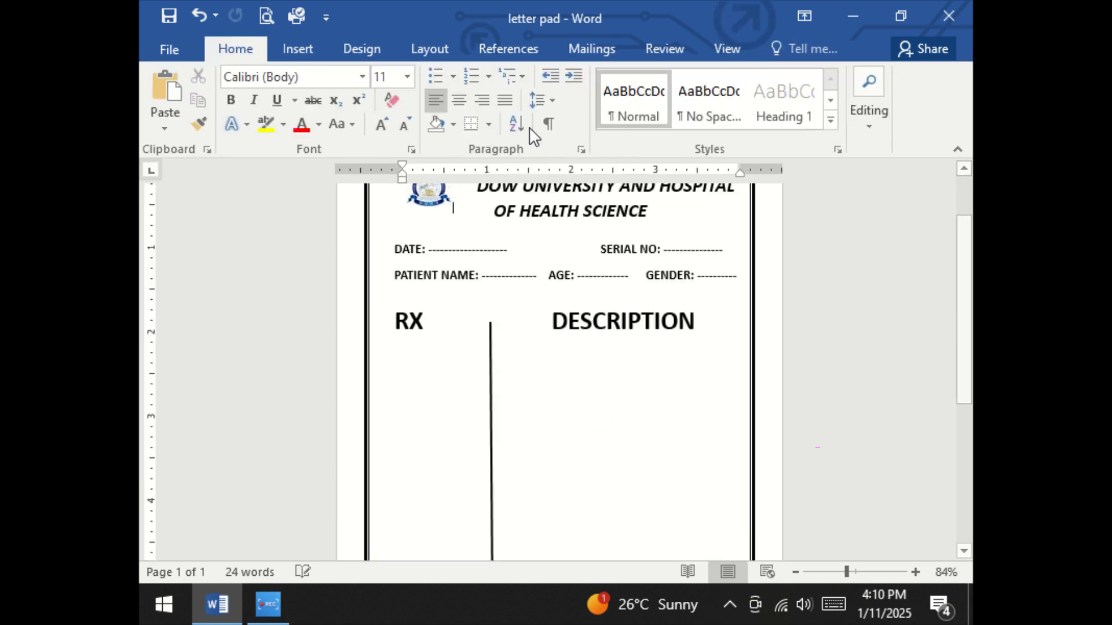
Add a diagonal custom text watermark reading "NOT VALID FOR LEGAL PURPOSE" in a gray theme color
left_click(309, 45)
left_click(375, 50)
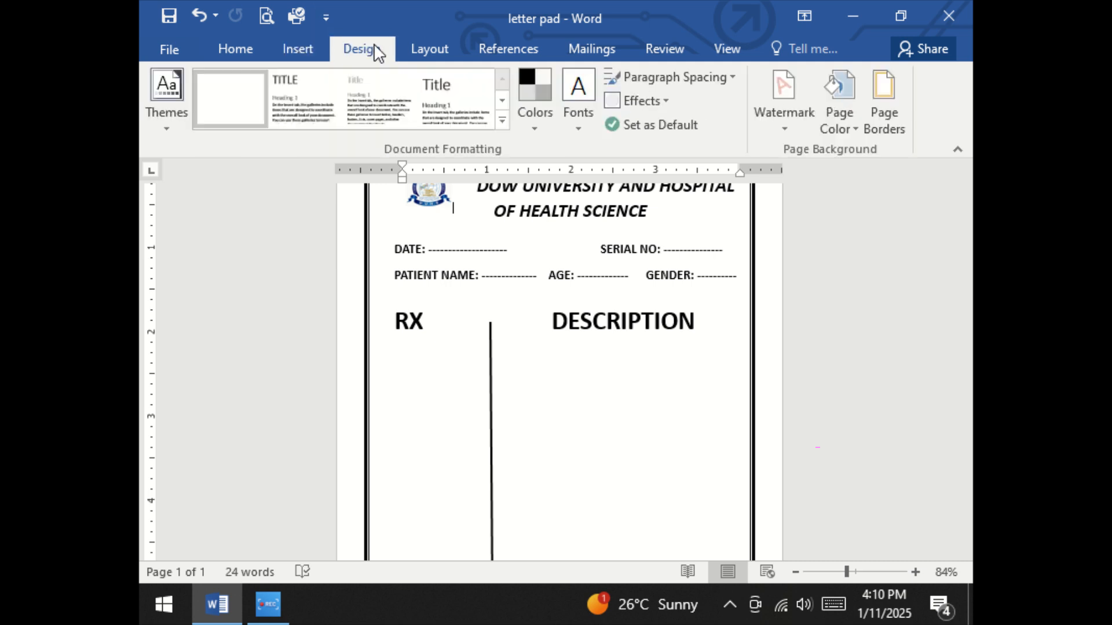
left_click(778, 116)
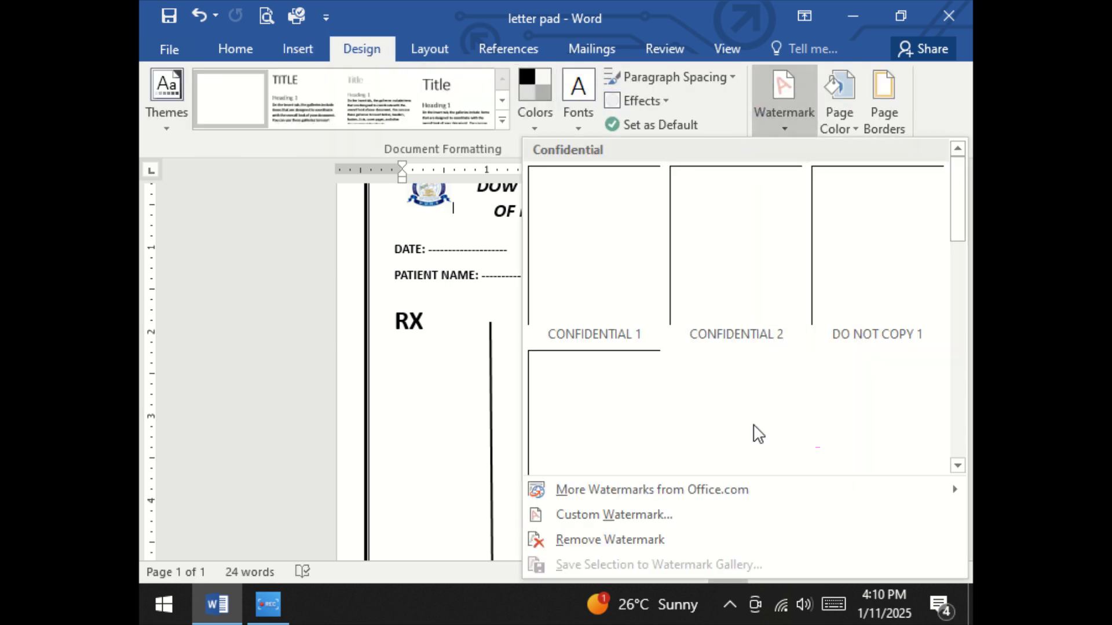
left_click(561, 514)
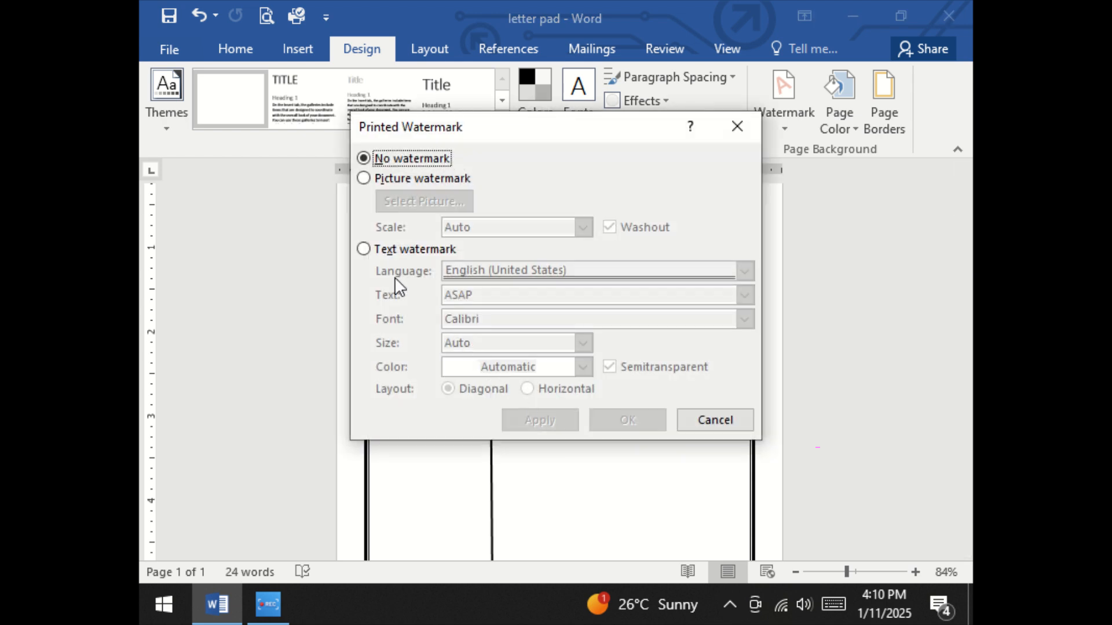
left_click(363, 249)
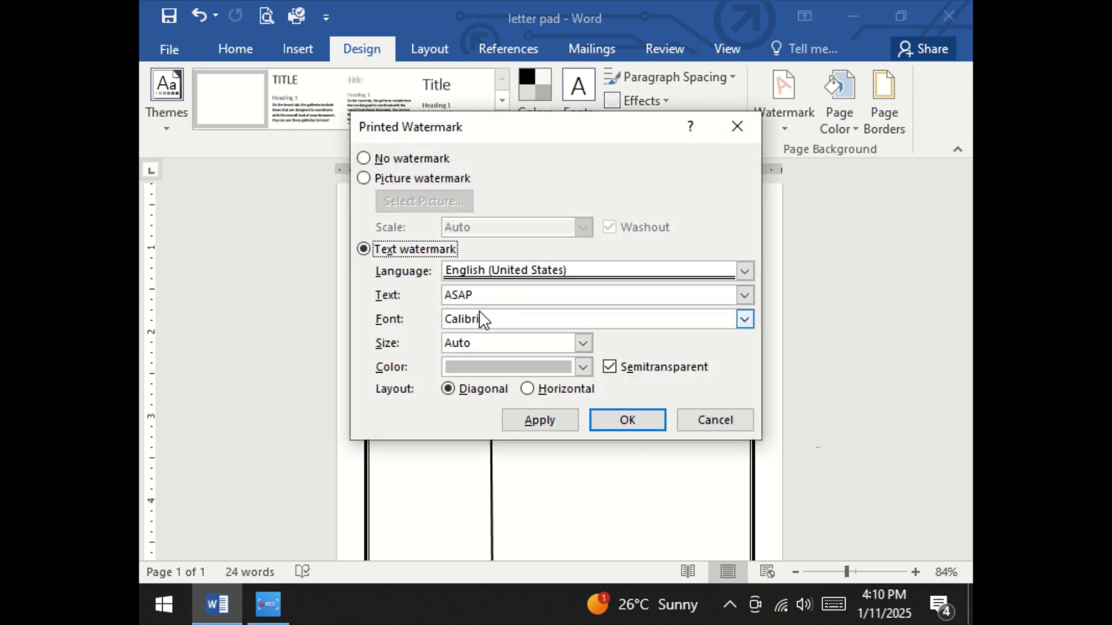
left_click_drag(473, 295, 438, 319)
key("BackSpace")
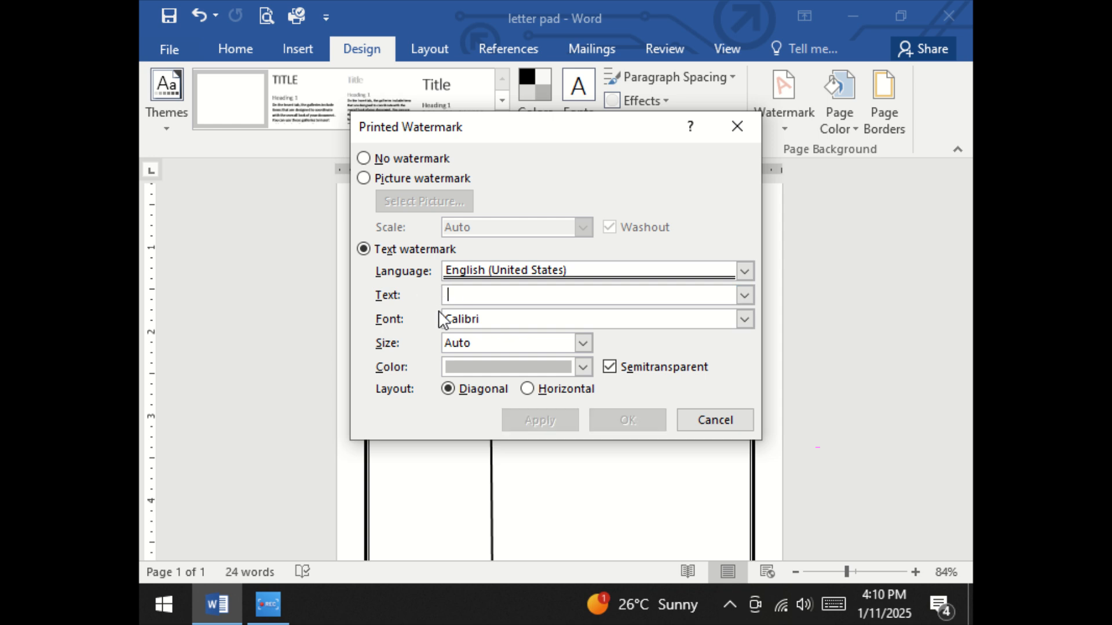
type("NOT VALID FOR LEGAL PURPOSE")
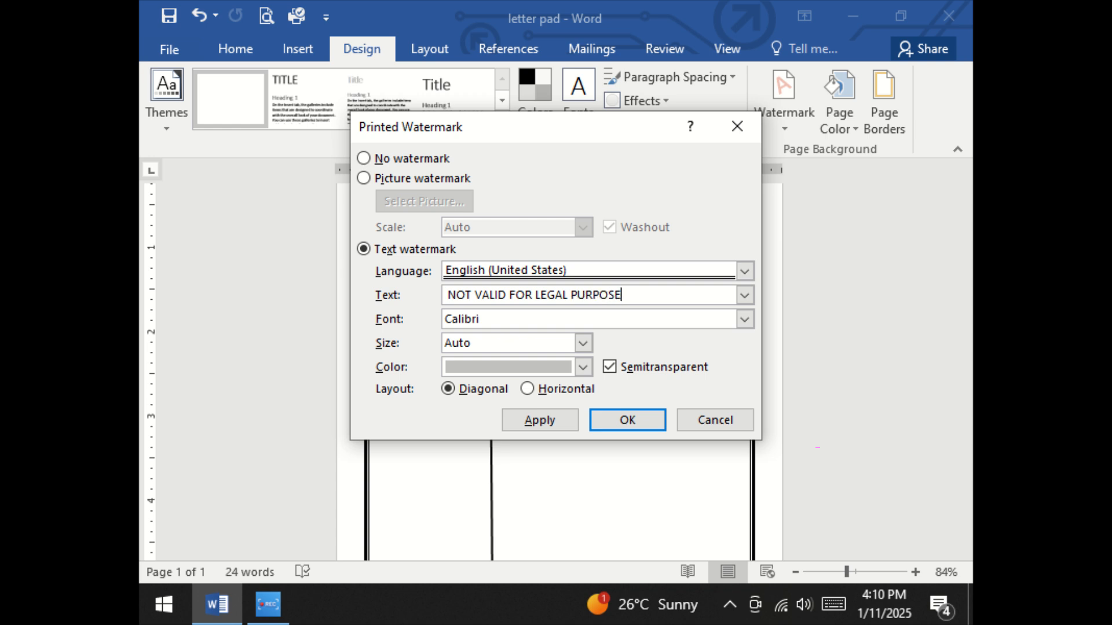
left_click(583, 368)
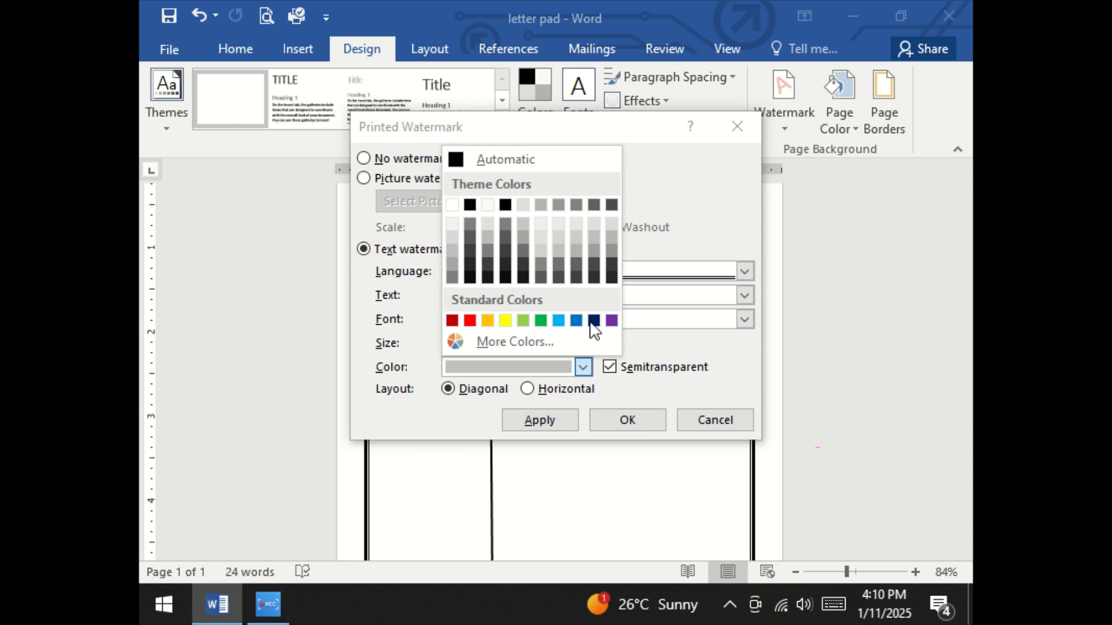
left_click(577, 245)
left_click(627, 420)
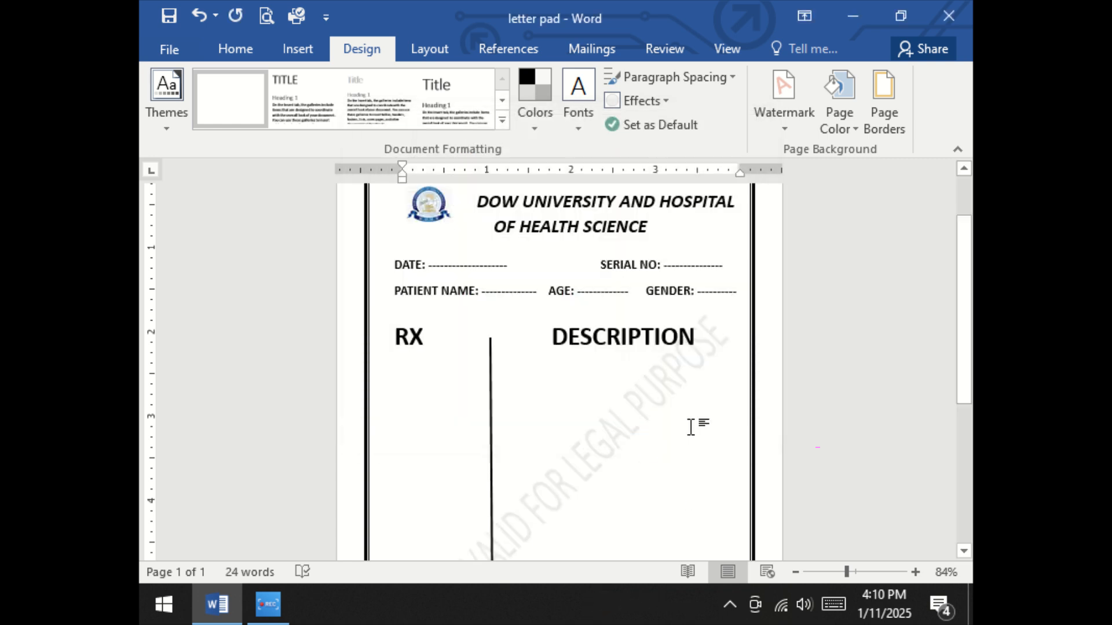
Collapse the ribbon and set the zoom to 66% to review the watermarked letter pad layout
scroll(692, 419, "down", 5)
scroll(697, 410, "down", 4)
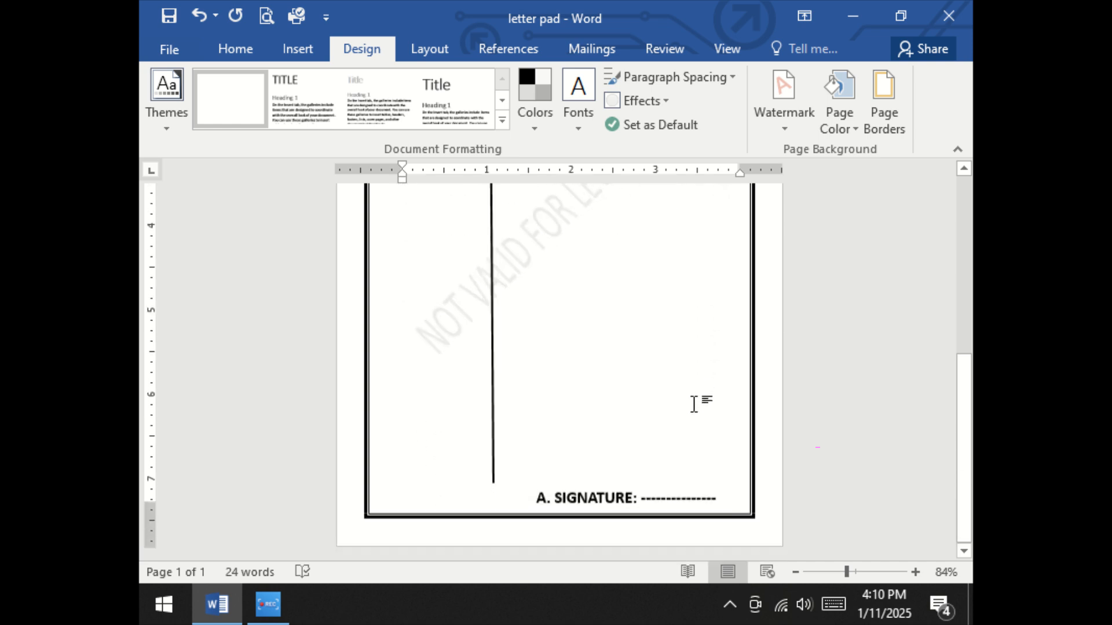
left_click(956, 151)
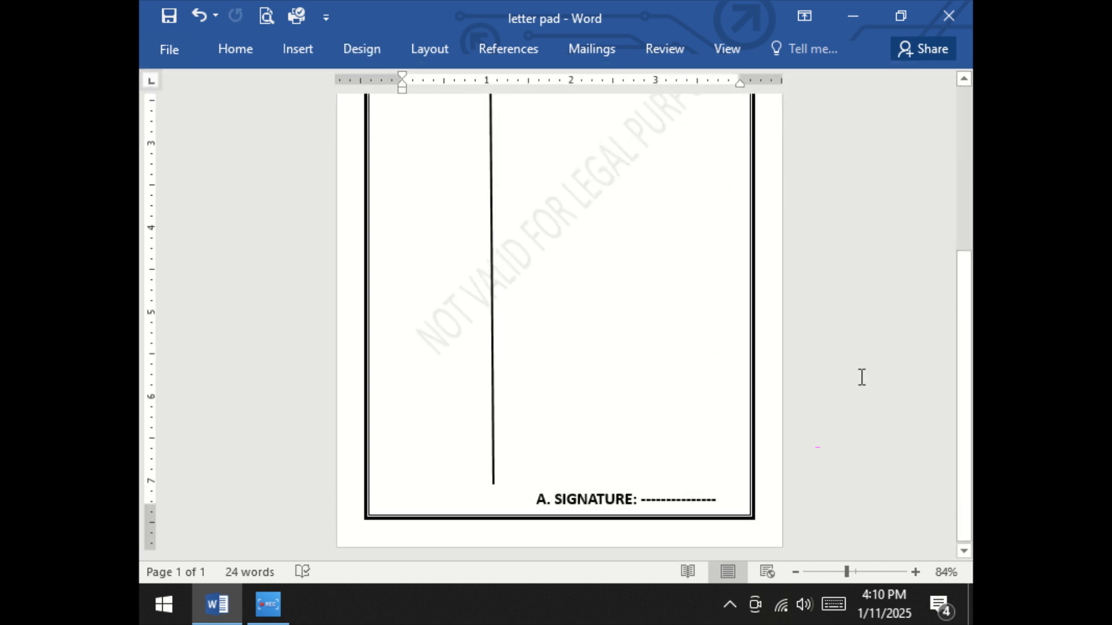
left_click(831, 572)
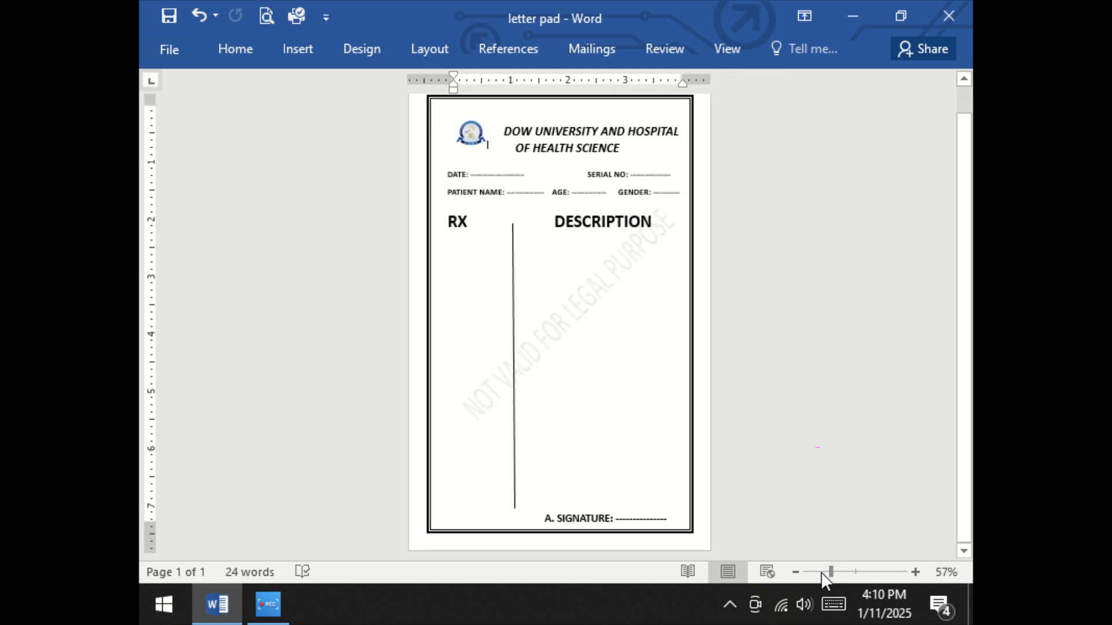
left_click(818, 572)
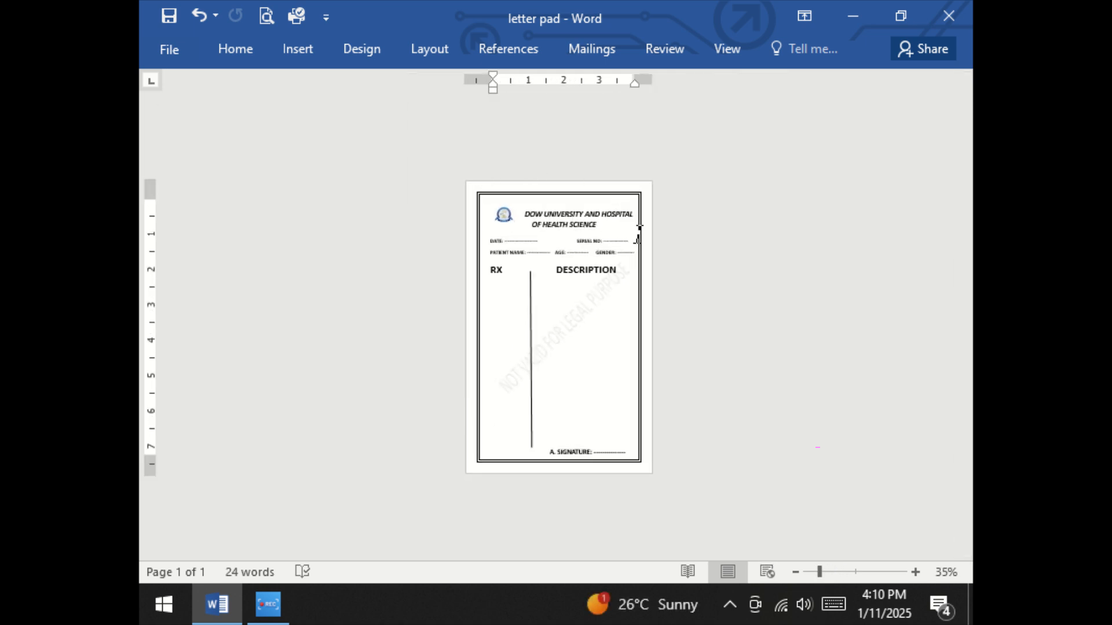
left_click(826, 572)
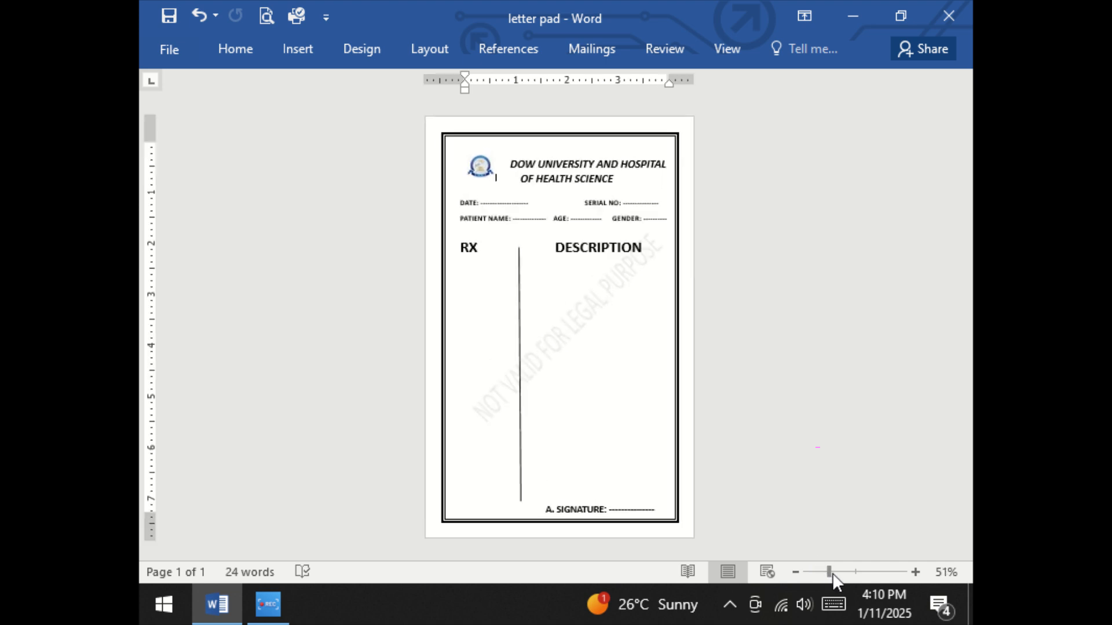
left_click(834, 572)
Move the "DOW UNIVERSITY AND HOSPITAL OF HEALTH SCIENCE" text box slightly upward and closer to the logo
left_click(576, 161)
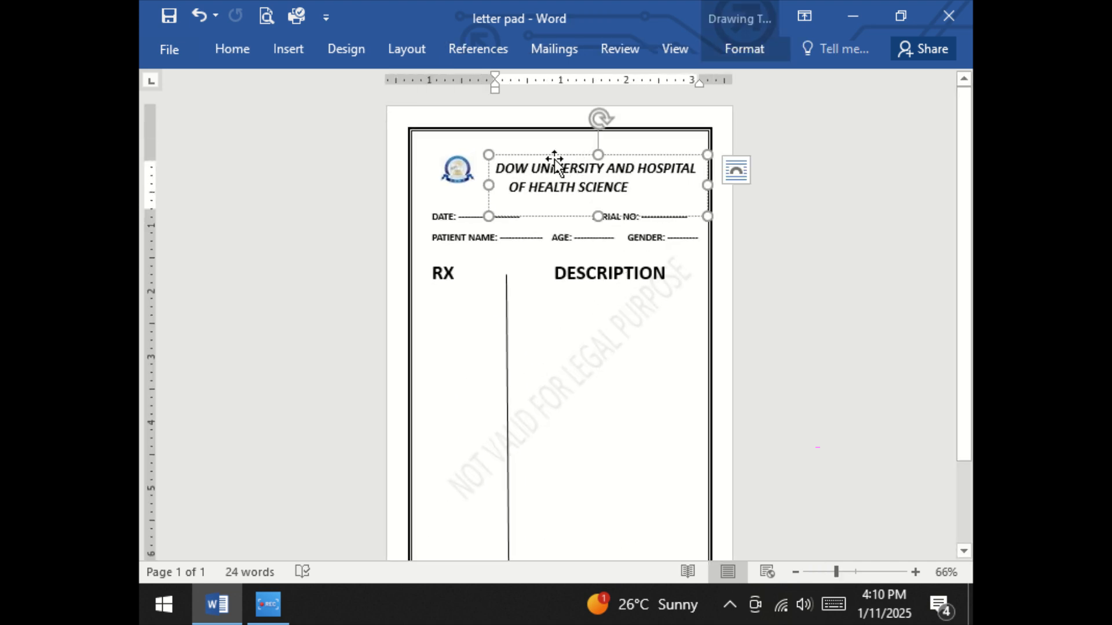
left_click_drag(548, 156, 536, 152)
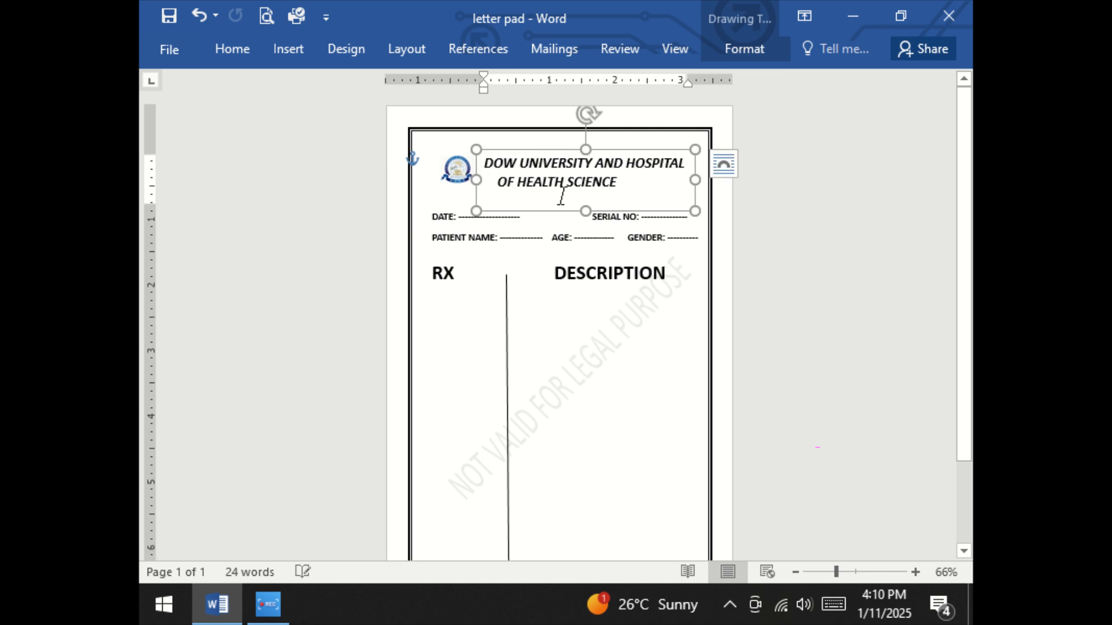
left_click(587, 282)
scroll(617, 366, "down", 1)
left_click(616, 360)
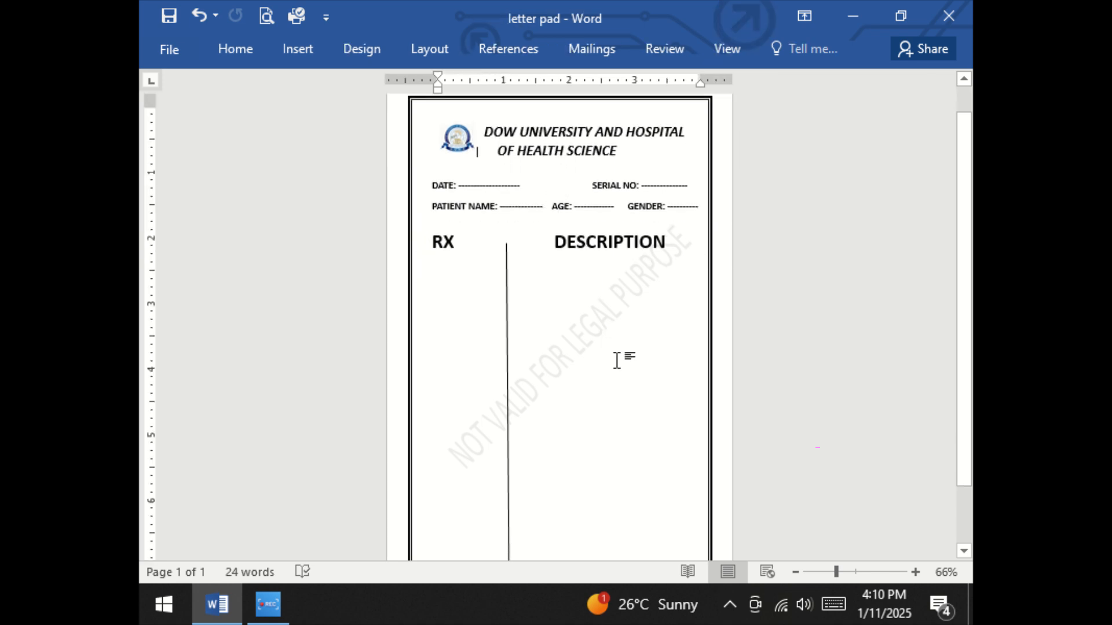
scroll(617, 360, "down", 3)
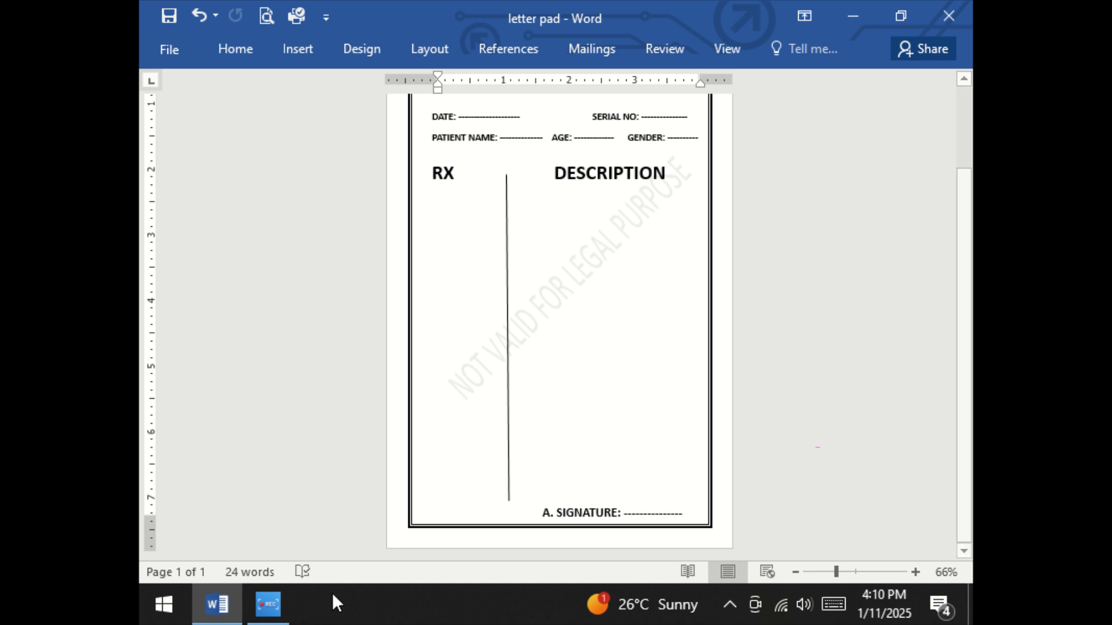
scroll(675, 355, "up", 4)
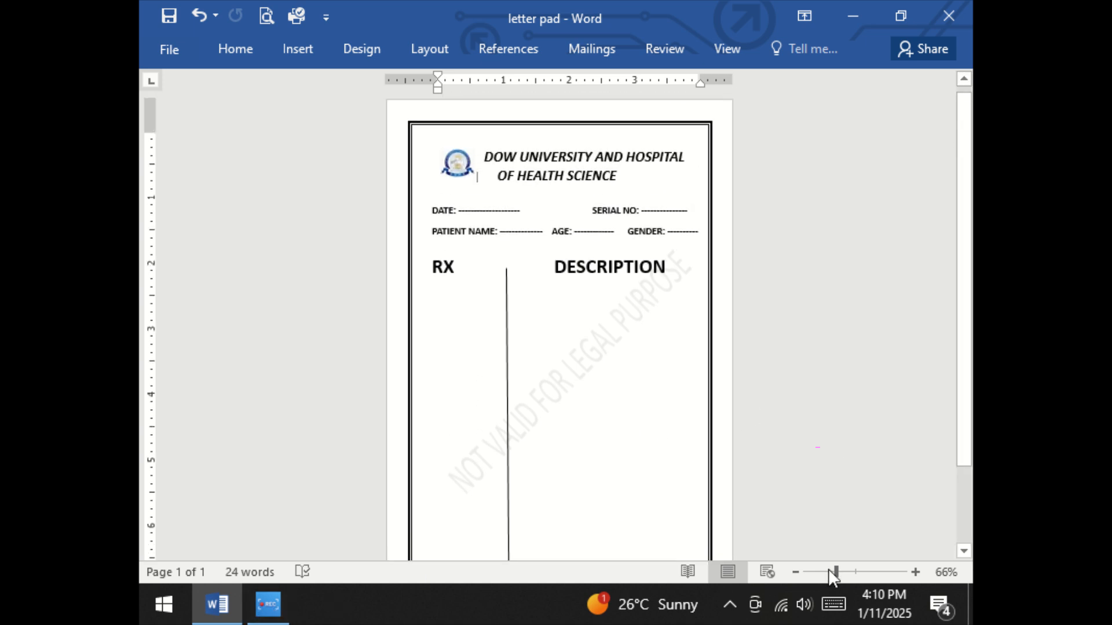